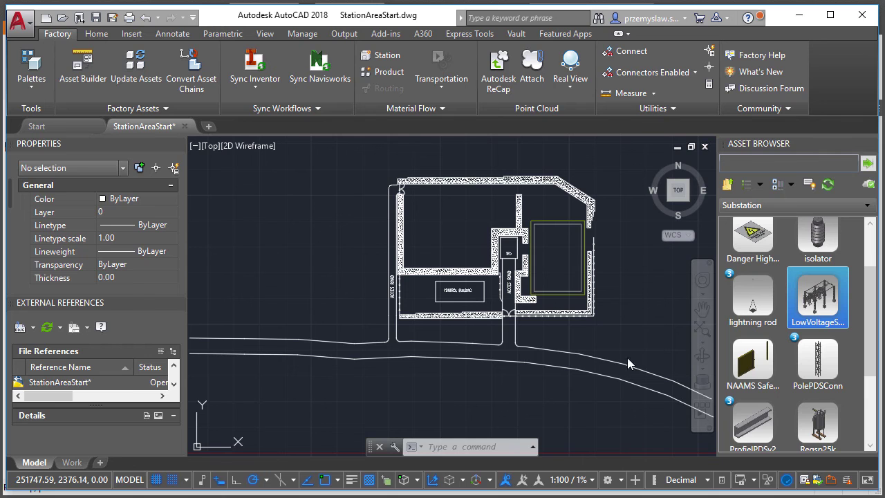
# Open the NewStation drawing referenced as the rectangular outline east of the TFO.
pyautogui.moveTo(570, 334); pyautogui.dragTo(526, 374, button='middle')
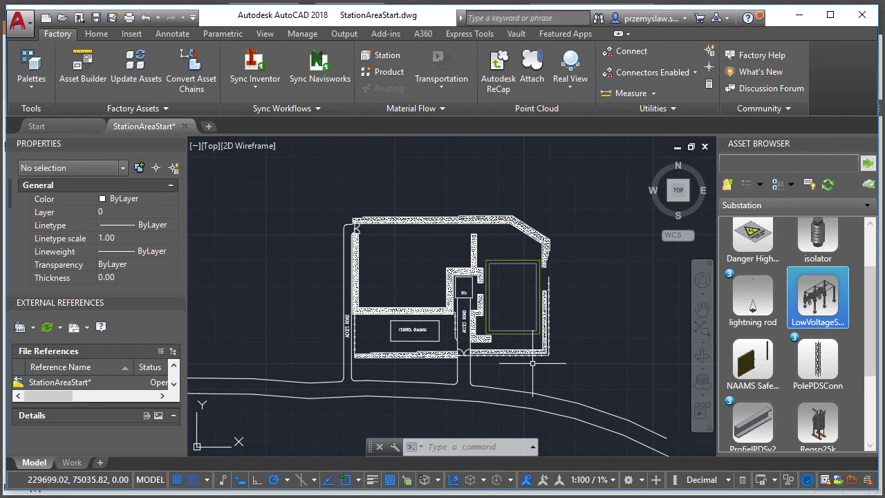
pyautogui.scroll(5, 529, 318)
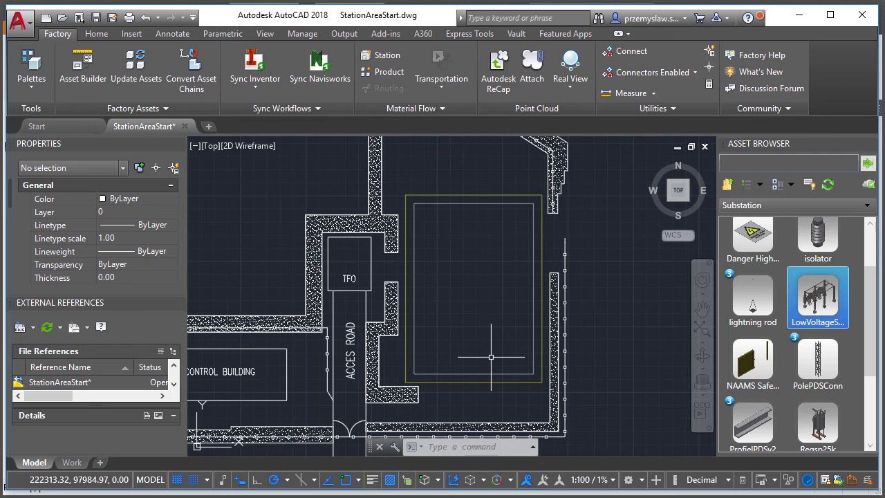
pyautogui.moveTo(501, 334)
pyautogui.mouseDown(button='middle')
pyautogui.moveTo(601, 314)
pyautogui.moveTo(554, 343)
pyautogui.mouseUp(button='middle')
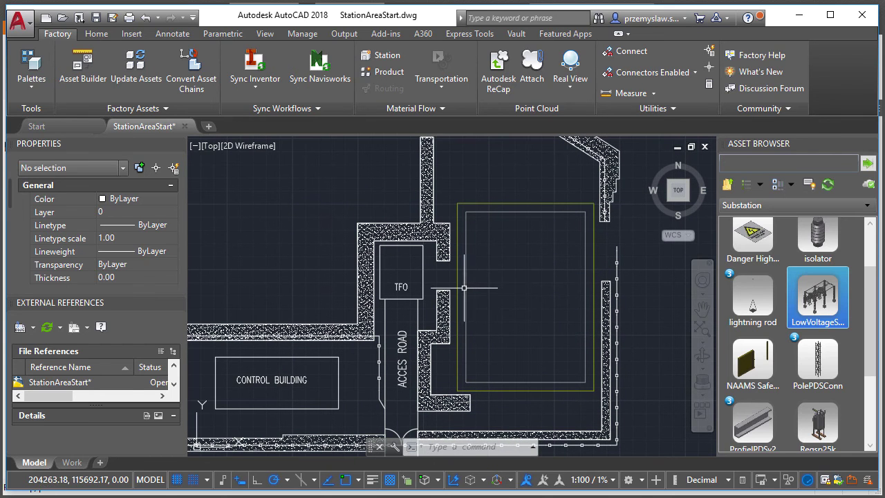
pyautogui.click(465, 291)
pyautogui.rightClick(496, 285)
pyautogui.click(534, 314)
pyautogui.click(434, 425)
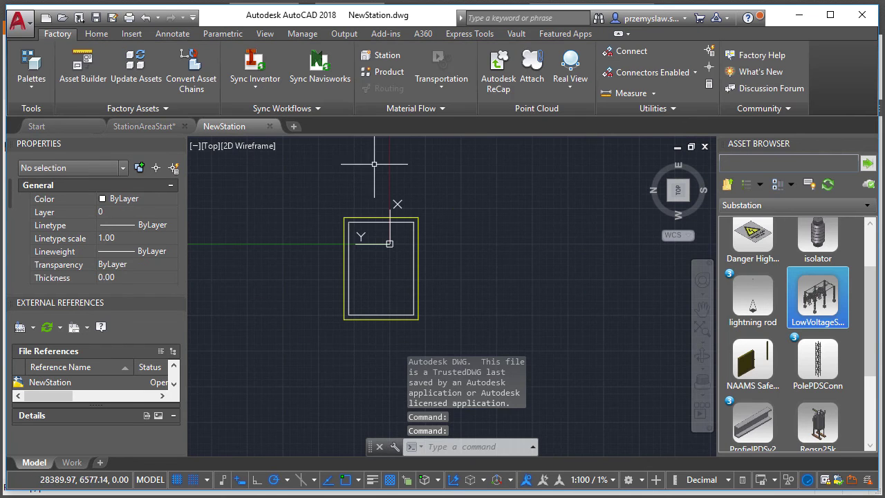
# Browse the asset library to the Safety Equipment category of the System Assets.
pyautogui.middleClick(379, 271)
pyautogui.middleClick(379, 271)
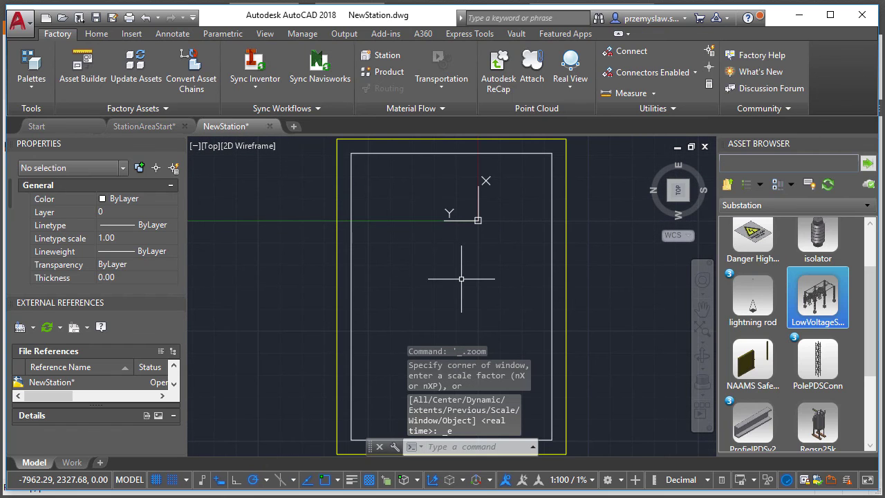
pyautogui.moveTo(472, 332)
pyautogui.mouseDown(button='middle')
pyautogui.moveTo(485, 308)
pyautogui.moveTo(533, 302)
pyautogui.moveTo(524, 301)
pyautogui.mouseUp(button='middle')
pyautogui.scroll(-2, 484, 306)
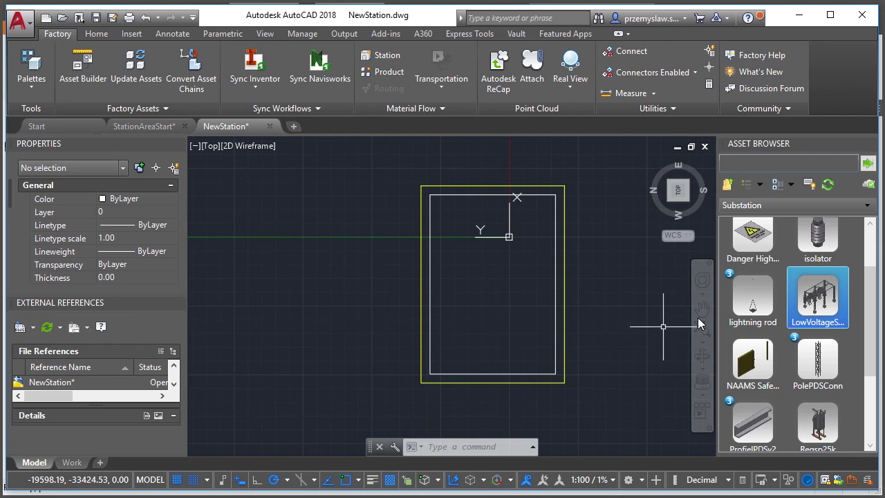
pyautogui.click(732, 185)
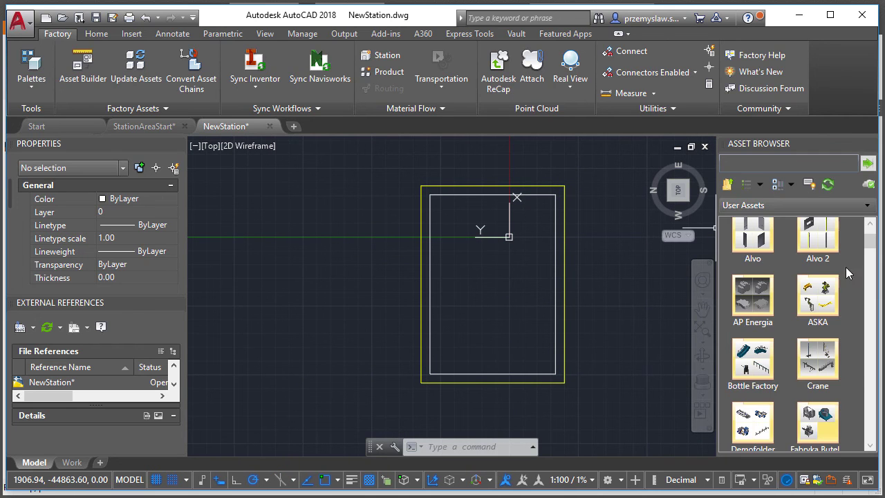
pyautogui.moveTo(871, 250); pyautogui.dragTo(879, 221)
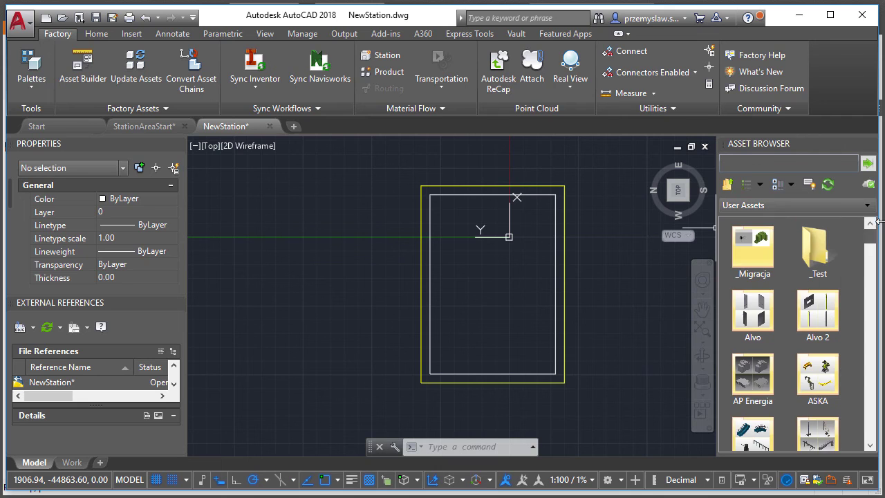
pyautogui.click(732, 188)
pyautogui.doubleClick(759, 247)
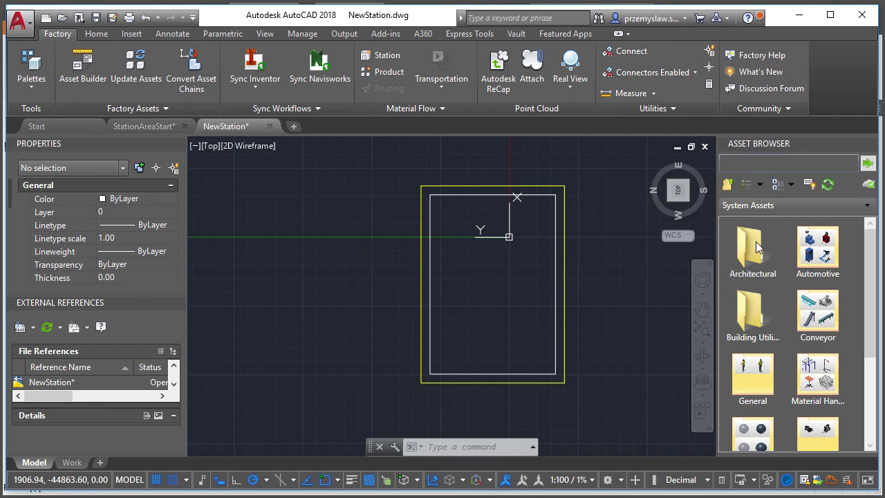
pyautogui.moveTo(873, 255); pyautogui.dragTo(864, 351)
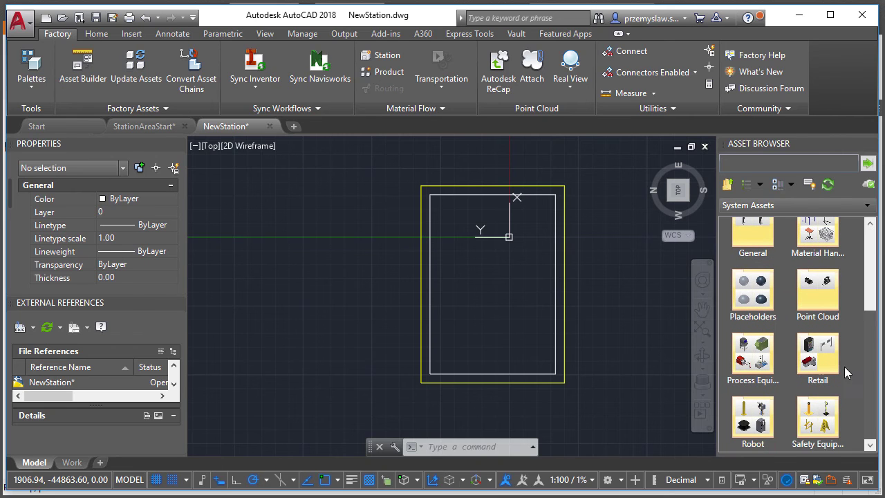
pyautogui.doubleClick(811, 422)
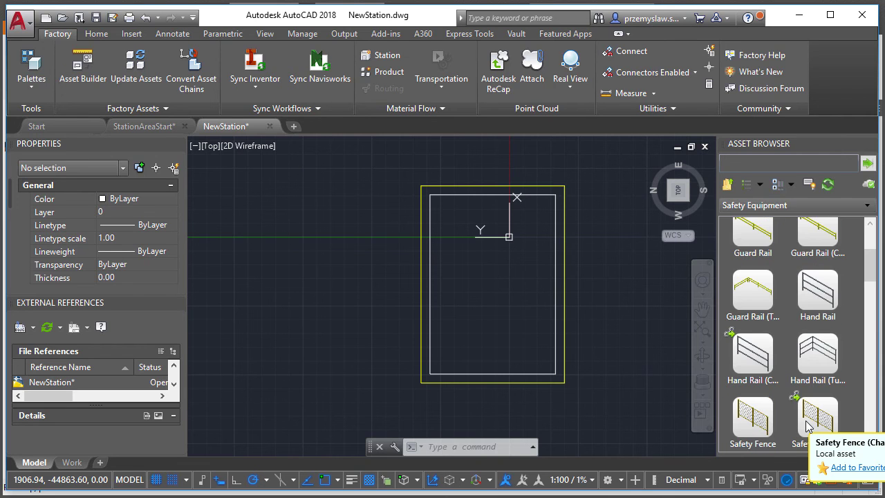
# Chain the Safety Fence asset through the four corners of the inner rectangle and close the loop.
pyautogui.click(811, 422)
pyautogui.scroll(2, 465, 356)
pyautogui.moveTo(464, 346); pyautogui.dragTo(462, 319, button='middle')
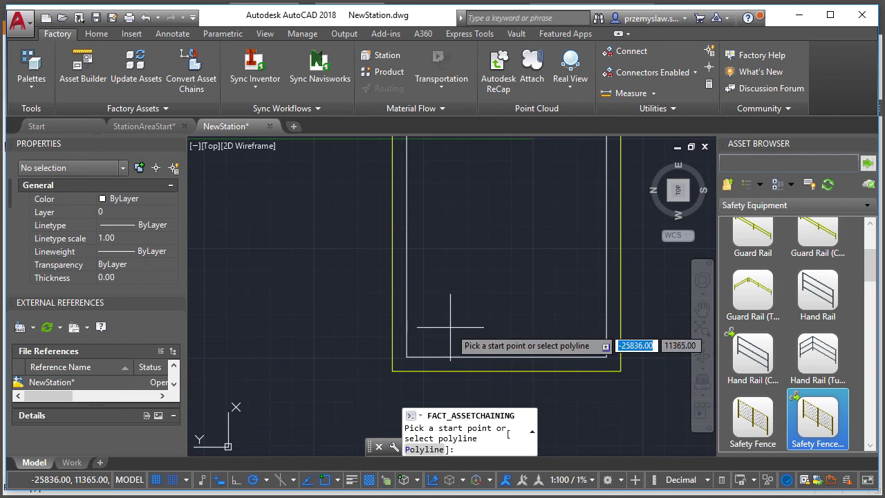
pyautogui.click(406, 357)
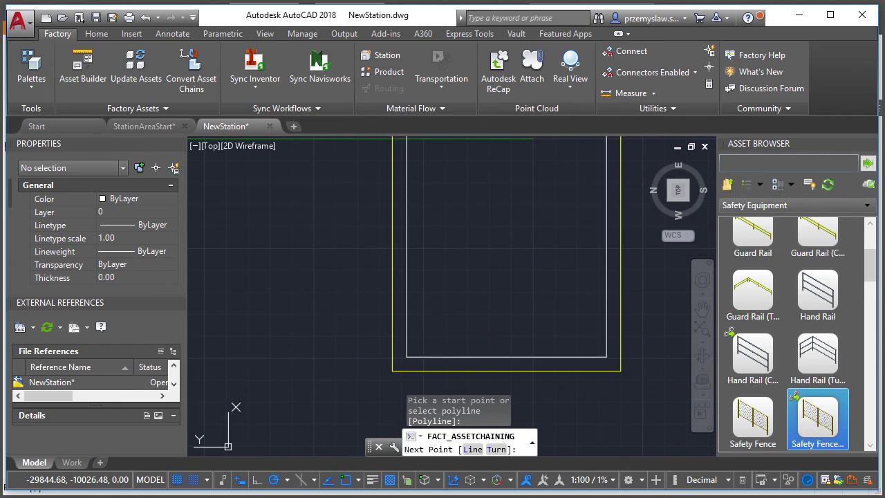
pyautogui.click(607, 357)
pyautogui.moveTo(568, 282); pyautogui.dragTo(546, 420, button='middle')
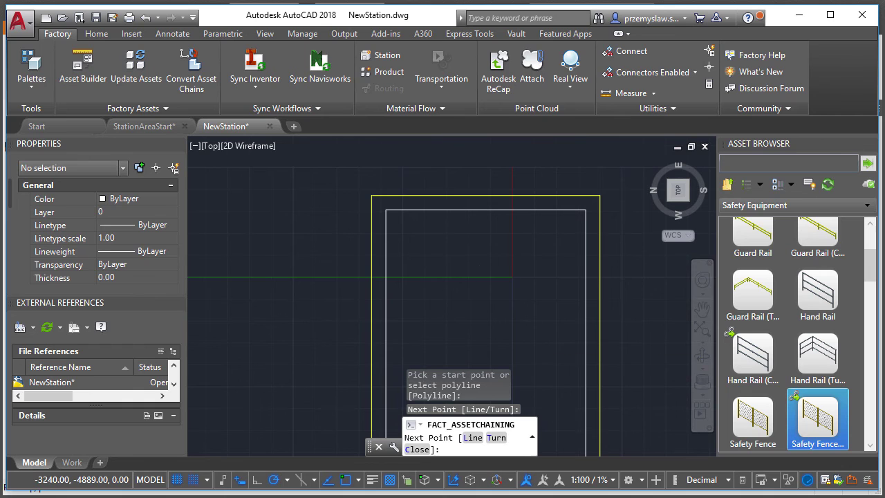
pyautogui.click(586, 209)
pyautogui.click(386, 210)
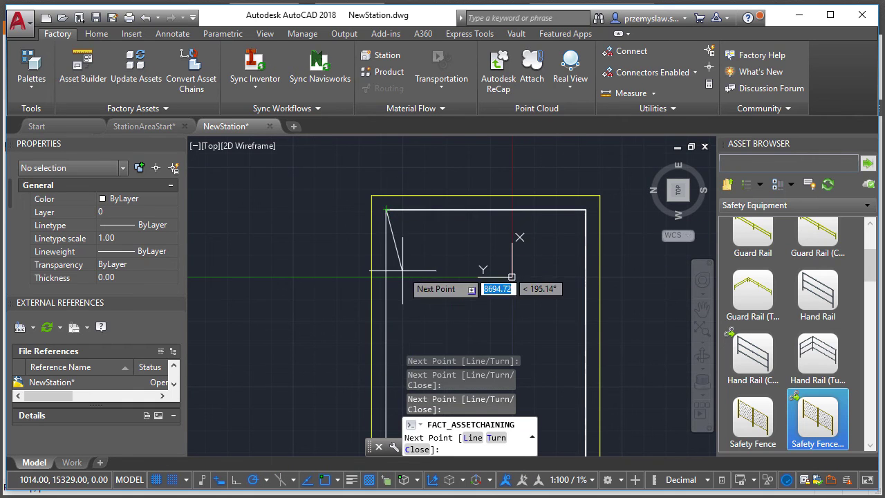
pyautogui.moveTo(385, 298); pyautogui.dragTo(456, 145, button='middle')
pyautogui.write('c')
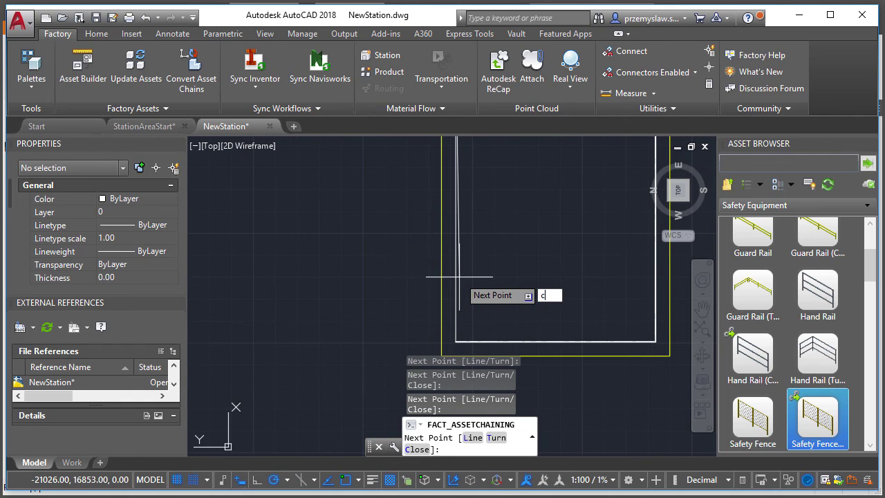
pyautogui.press('Return')
pyautogui.moveTo(614, 270)
pyautogui.mouseDown(button='middle')
pyautogui.moveTo(559, 339)
pyautogui.moveTo(563, 362)
pyautogui.moveTo(569, 357)
pyautogui.mouseUp(button='middle')
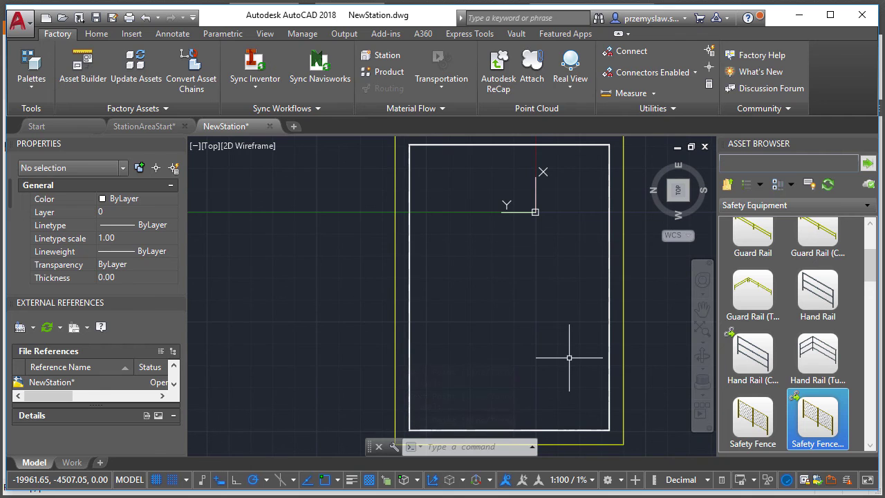
# Browse the asset library to the Substation folder of the User Assets.
pyautogui.click(729, 186)
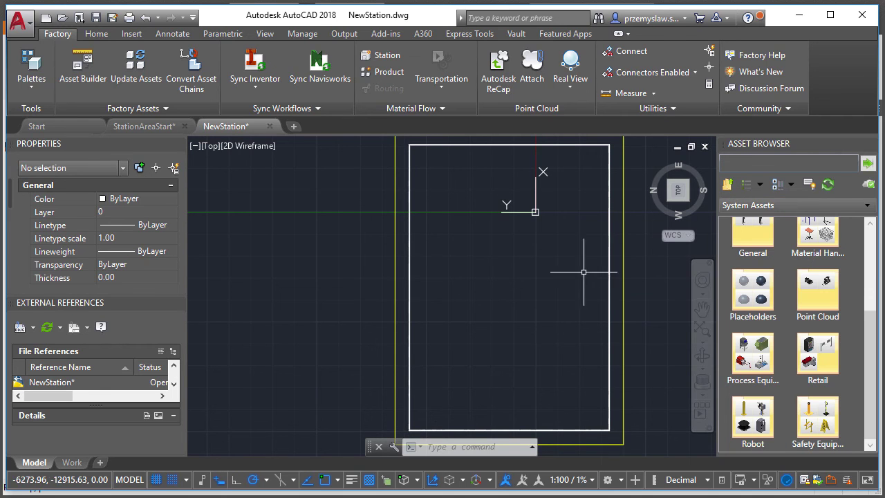
pyautogui.click(733, 189)
pyautogui.doubleClick(809, 266)
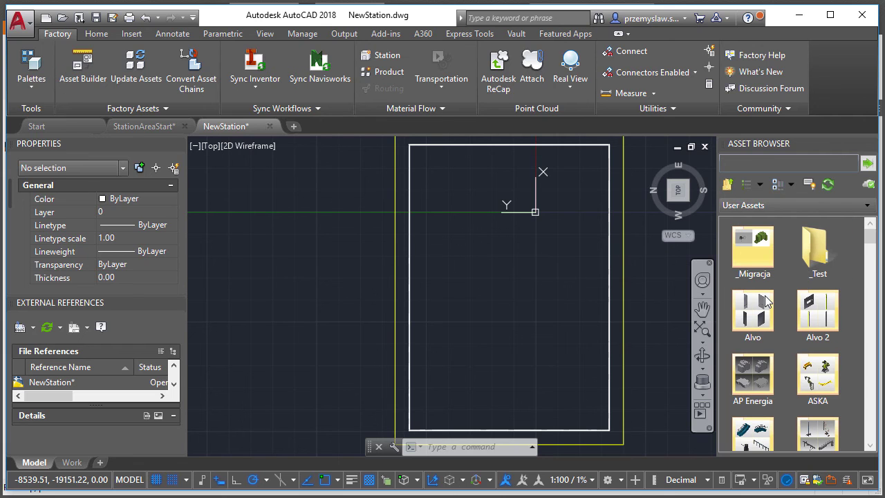
pyautogui.moveTo(875, 247); pyautogui.dragTo(869, 267)
pyautogui.doubleClick(816, 367)
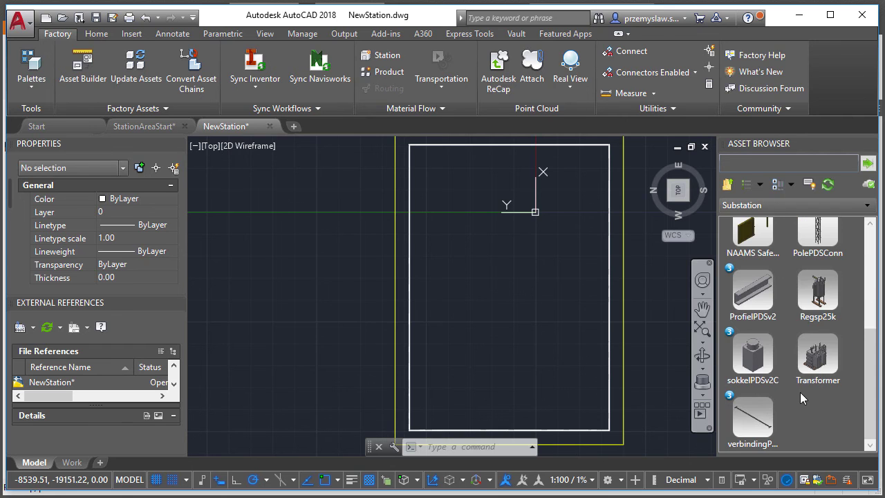
# Insert one LowVoltageStation asset inside the fence near its upper right corner, aligned with the X axis.
pyautogui.scroll(3, 799, 398)
pyautogui.click(818, 373)
pyautogui.scroll(2, 543, 291)
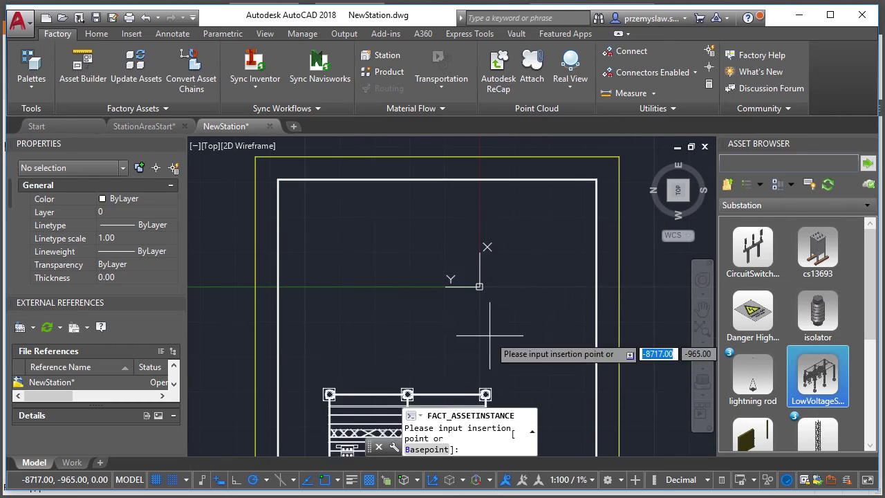
pyautogui.click(478, 212)
pyautogui.click(476, 200)
pyautogui.rightClick(420, 232)
pyautogui.click(436, 238)
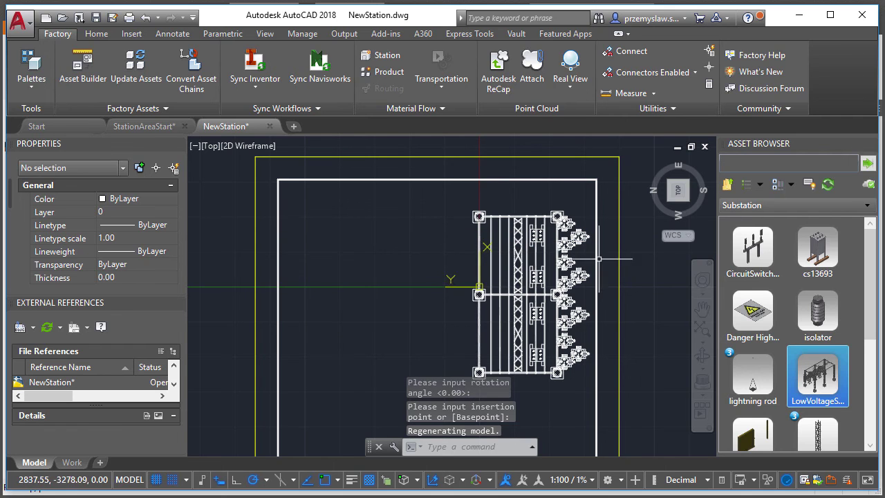
# Preview the LowVoltageStation asset in 3D, inspect its equipment and steel frame up close, and close the preview.
pyautogui.rightClick(812, 385)
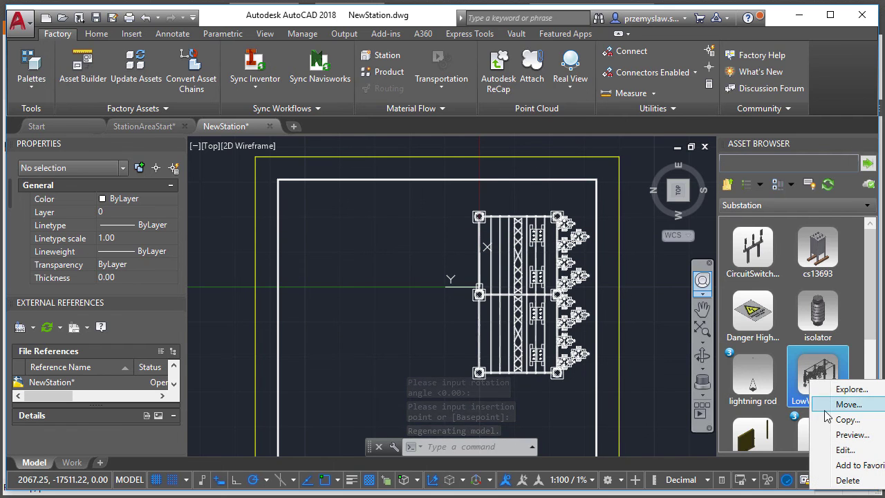
pyautogui.click(846, 437)
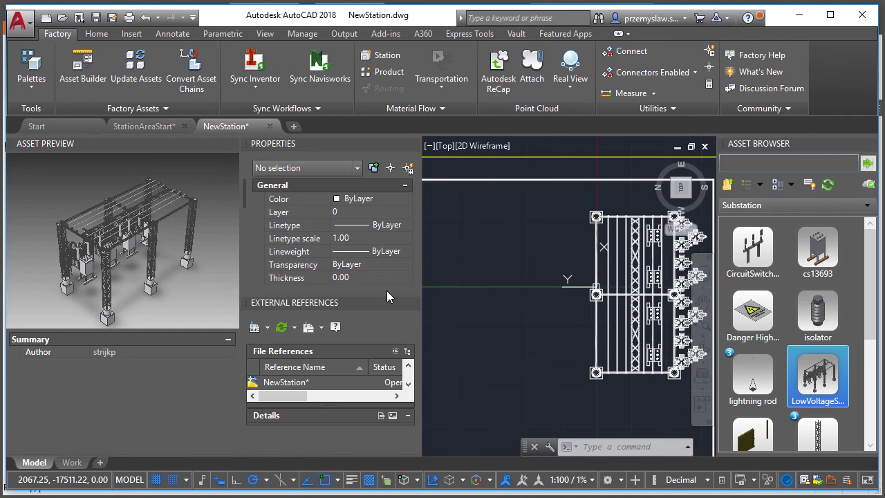
pyautogui.moveTo(138, 253); pyautogui.dragTo(153, 266)
pyautogui.scroll(8, 142, 255)
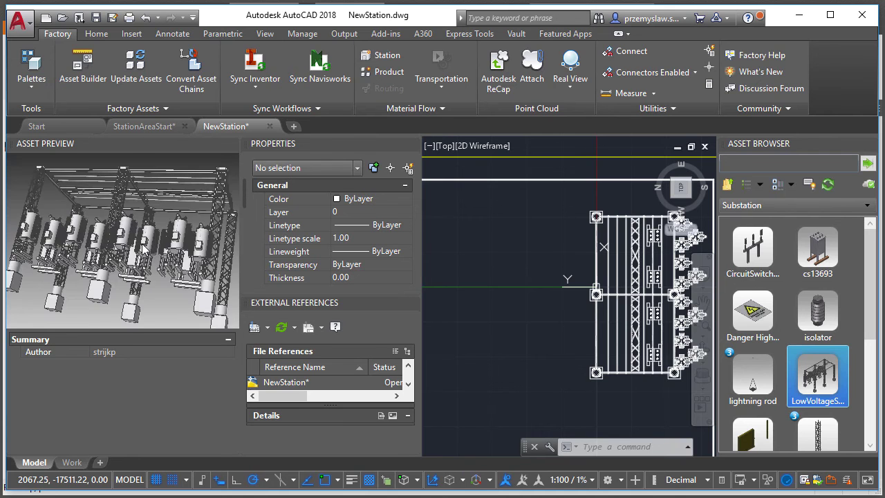
pyautogui.scroll(4, 132, 268)
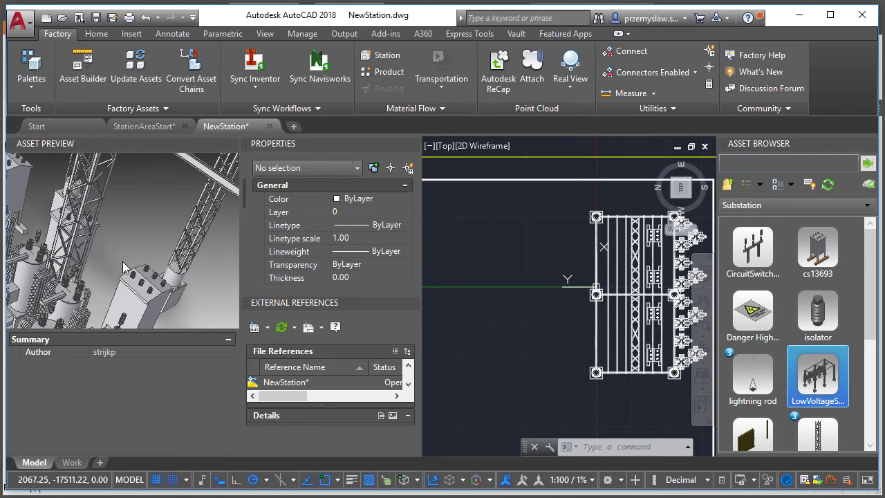
pyautogui.scroll(-3, 91, 253)
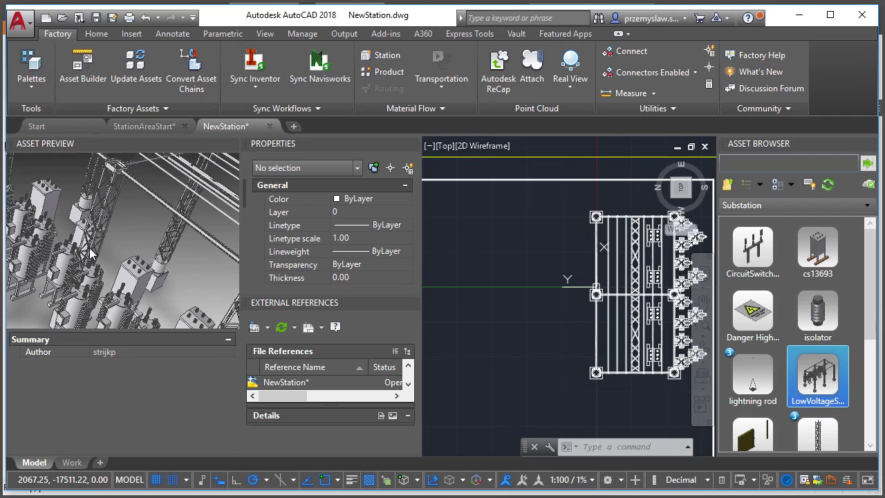
pyautogui.moveTo(102, 263)
pyautogui.mouseDown()
pyautogui.moveTo(184, 270)
pyautogui.moveTo(104, 249)
pyautogui.moveTo(90, 263)
pyautogui.moveTo(106, 258)
pyautogui.mouseUp()
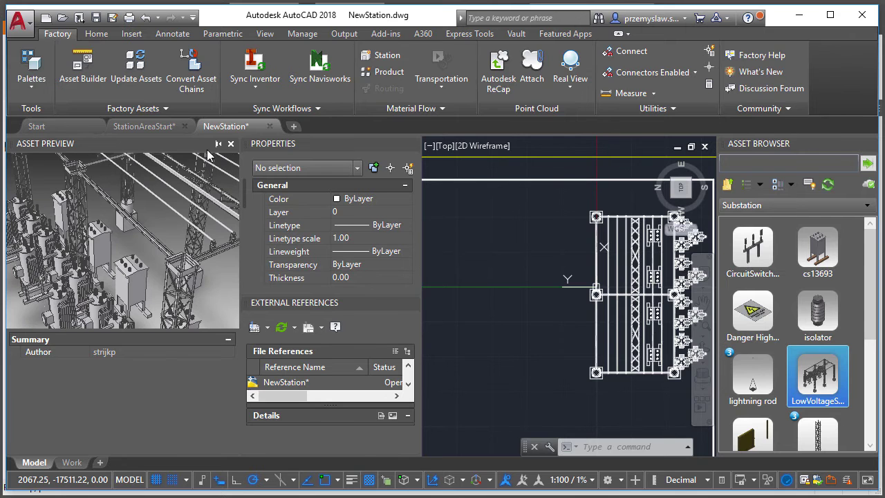
pyautogui.click(231, 144)
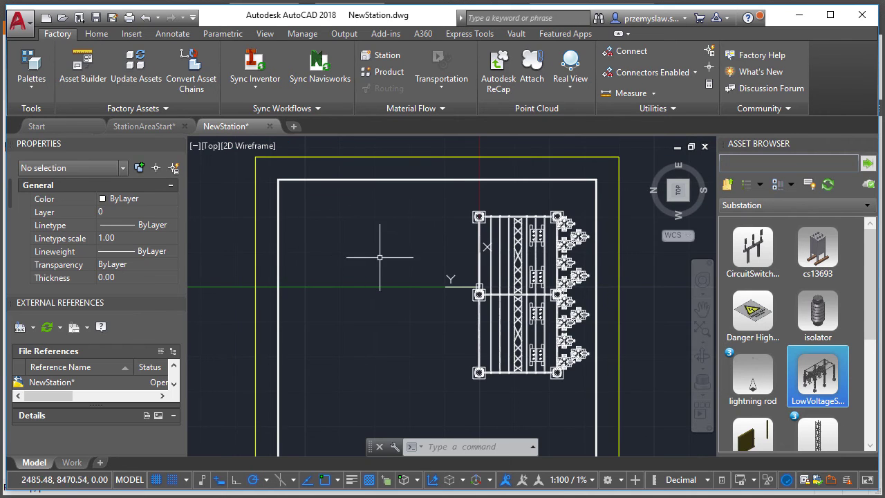
# Sync the NewStation layout to Inventor, allowing the current drawing to close and answering the project-change question.
pyautogui.scroll(2, 363, 284)
pyautogui.scroll(-4, 363, 284)
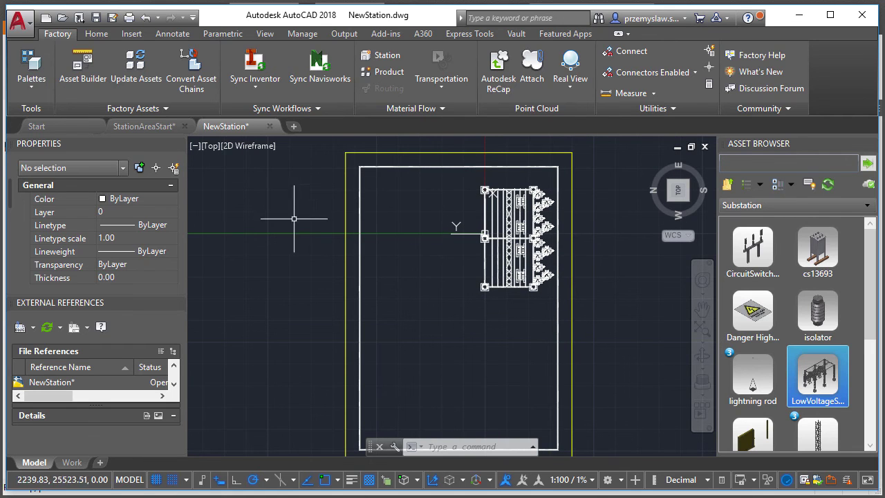
pyautogui.click(252, 71)
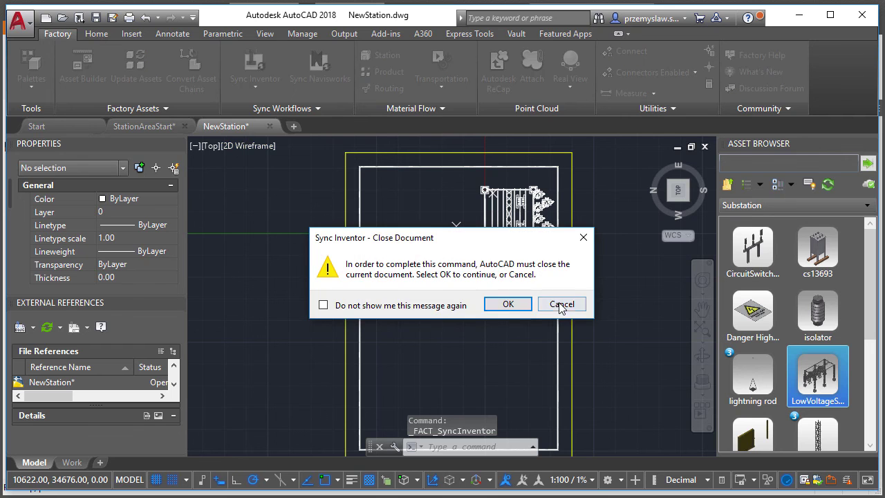
pyautogui.click(509, 305)
pyautogui.click(500, 285)
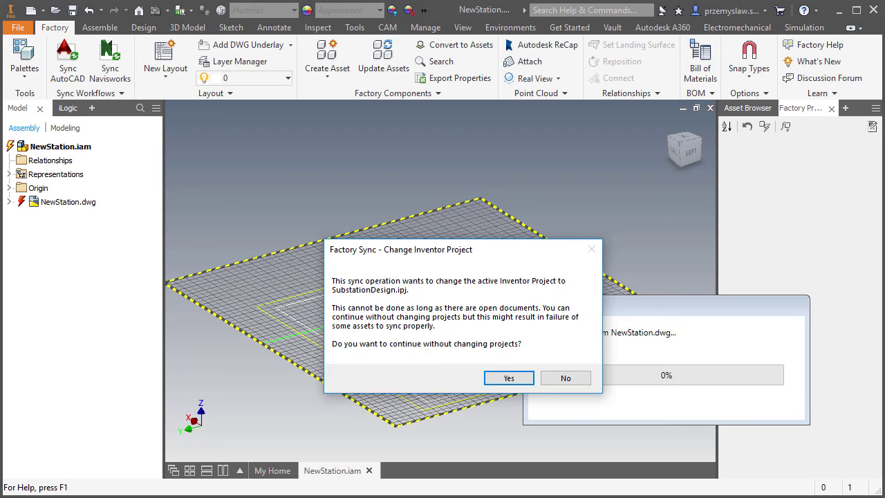
pyautogui.click(546, 377)
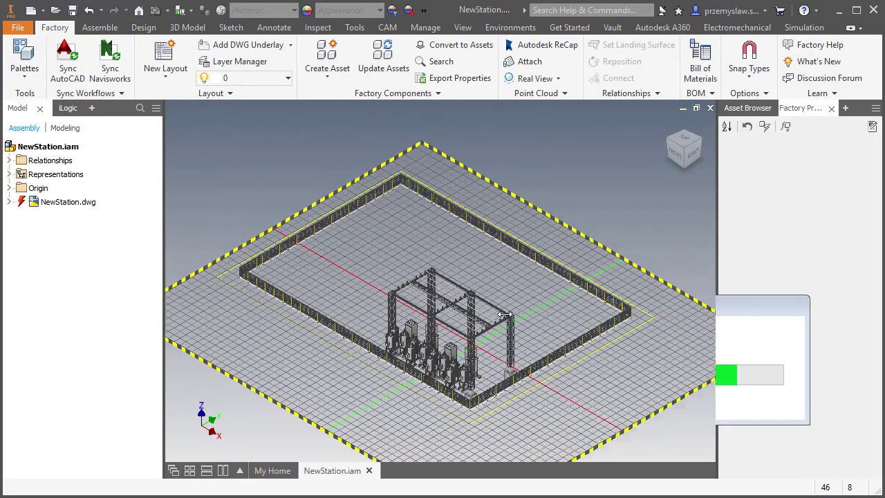
# Select the straight section Safety Fence:11 in the synced assembly and examine its factory properties.
pyautogui.moveTo(257, 351); pyautogui.dragTo(275, 338, button='middle')
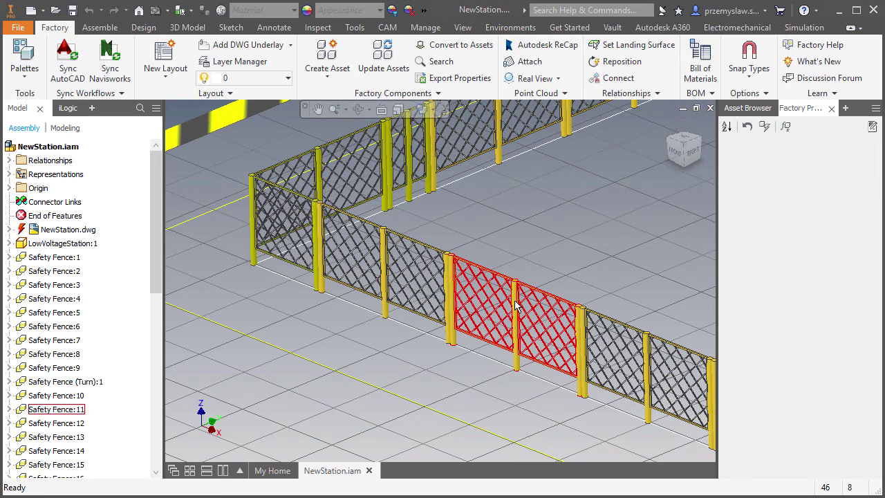
pyautogui.click(520, 305)
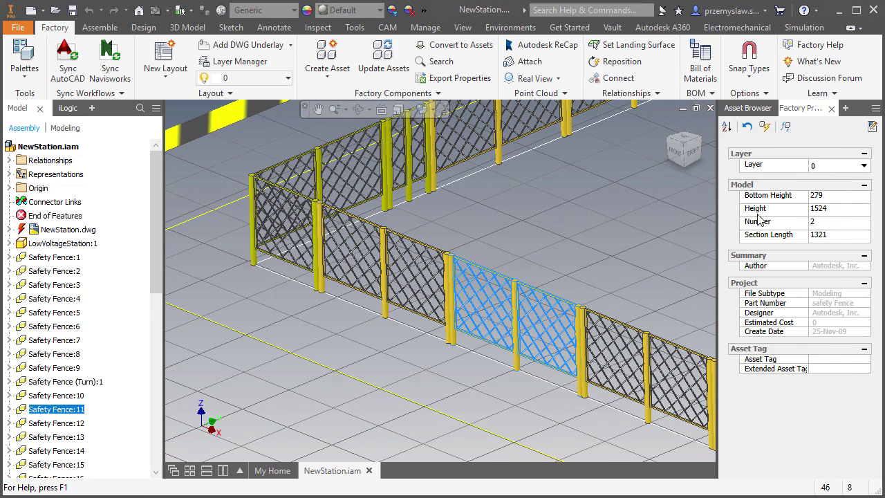
# Set the Height of the selected safety fence section to 2200 and update the rest of the fence to match.
pyautogui.click(827, 207)
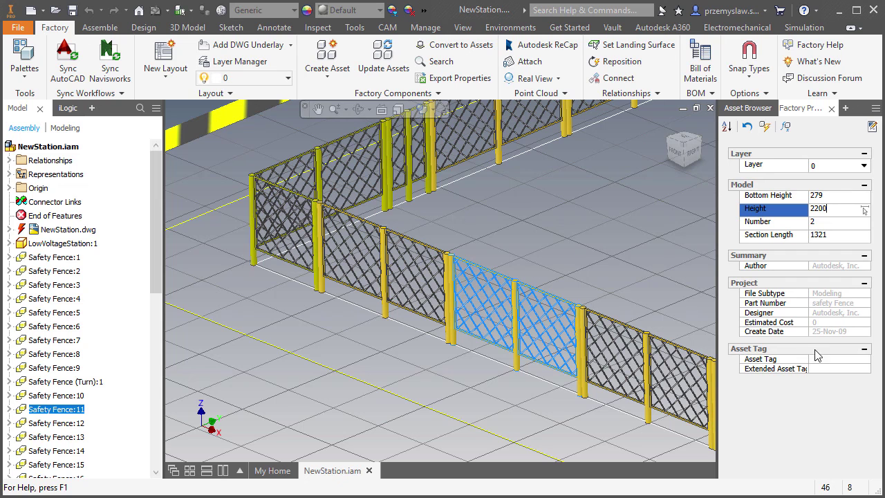
pyautogui.click(764, 128)
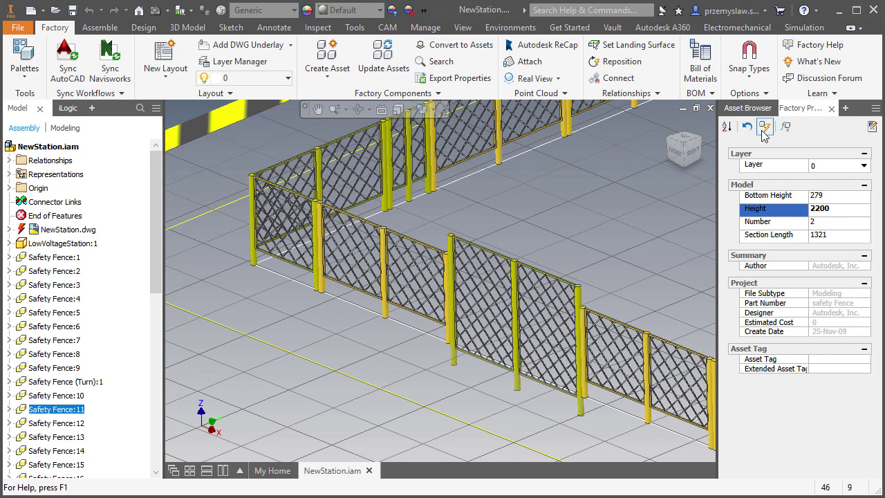
pyautogui.click(763, 130)
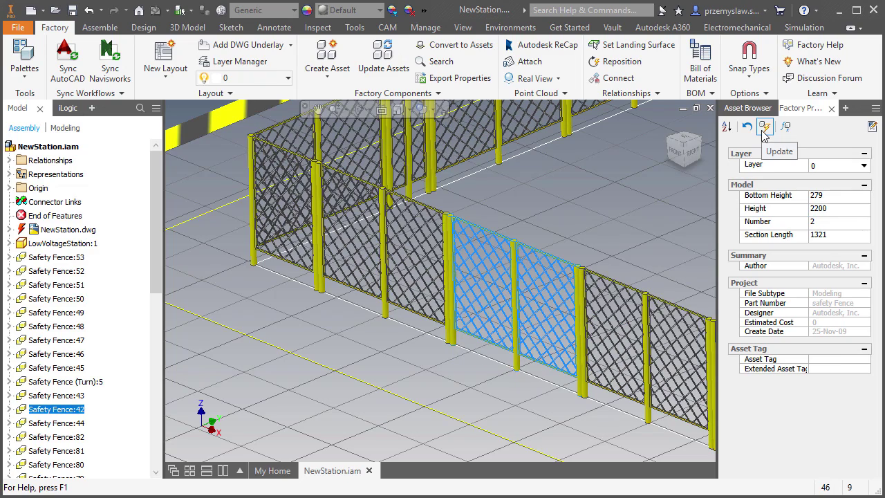
pyautogui.click(575, 210)
# Delete the straight fence section Safety Fence:42 near the fence corner to open a gap for a gate.
pyautogui.moveTo(541, 233); pyautogui.dragTo(463, 247, button='middle')
pyautogui.scroll(1, 512, 258)
pyautogui.scroll(-10, 530, 259)
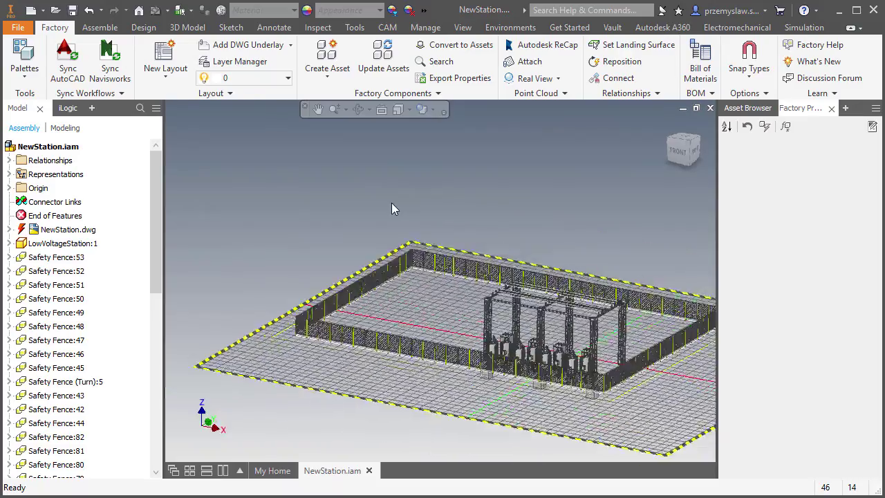
pyautogui.scroll(10, 392, 208)
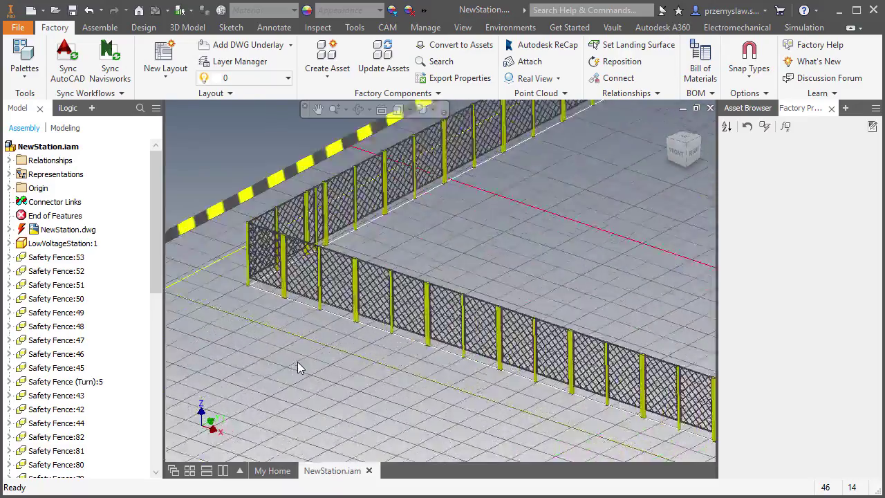
pyautogui.scroll(5, 299, 368)
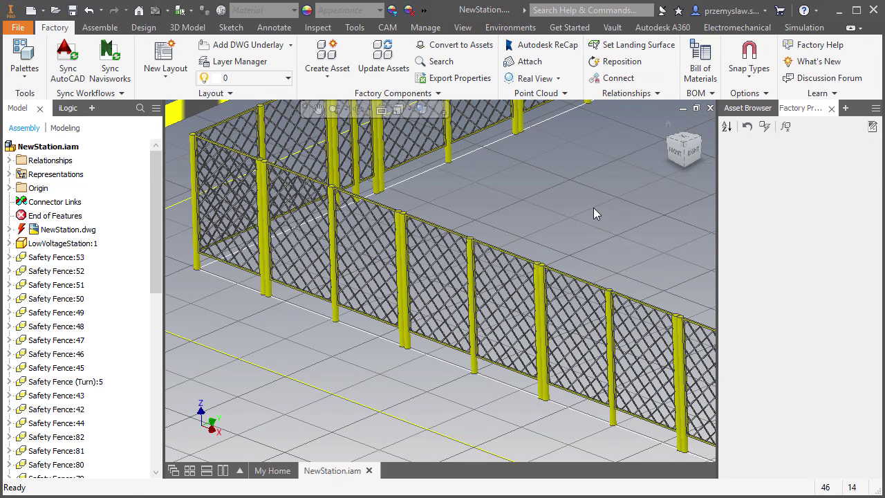
pyautogui.click(748, 108)
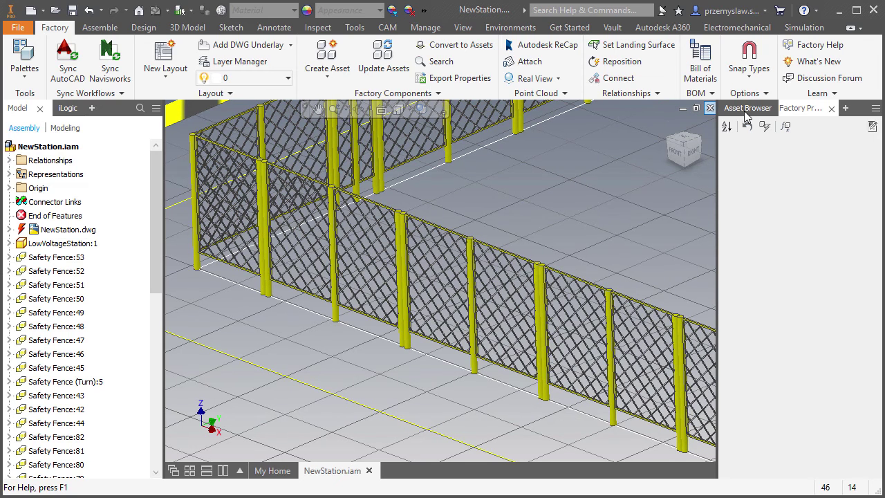
pyautogui.click(482, 307)
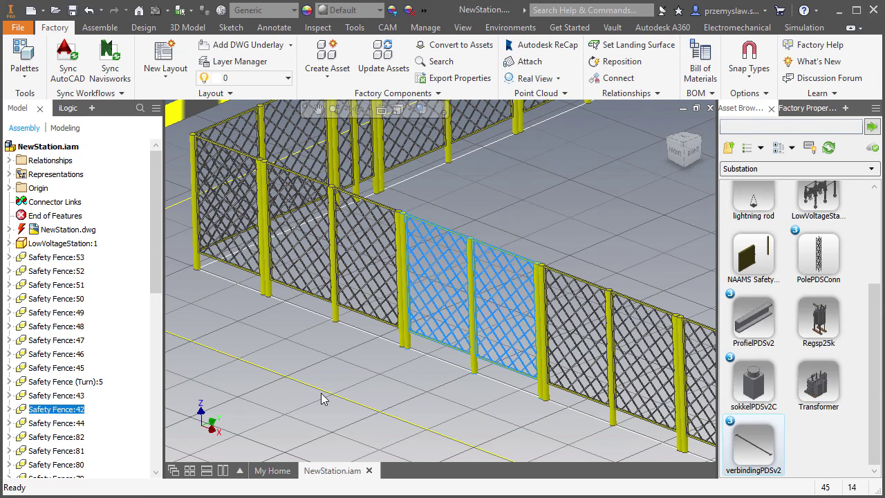
pyautogui.press('Delete')
# Place the NAAMS Safety sliding gate asset from the Substation library in the fence gap and finish the placement.
pyautogui.click(761, 277)
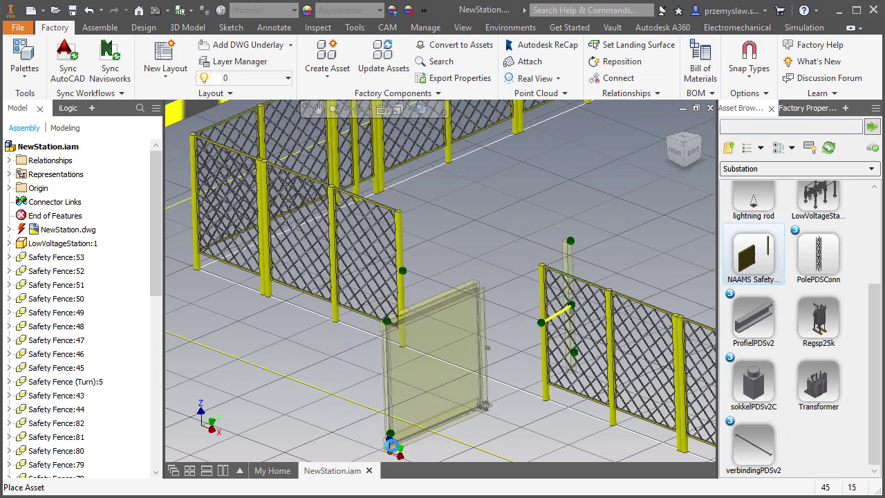
pyautogui.moveTo(397, 457); pyautogui.dragTo(392, 413, button='middle')
pyautogui.click(391, 413)
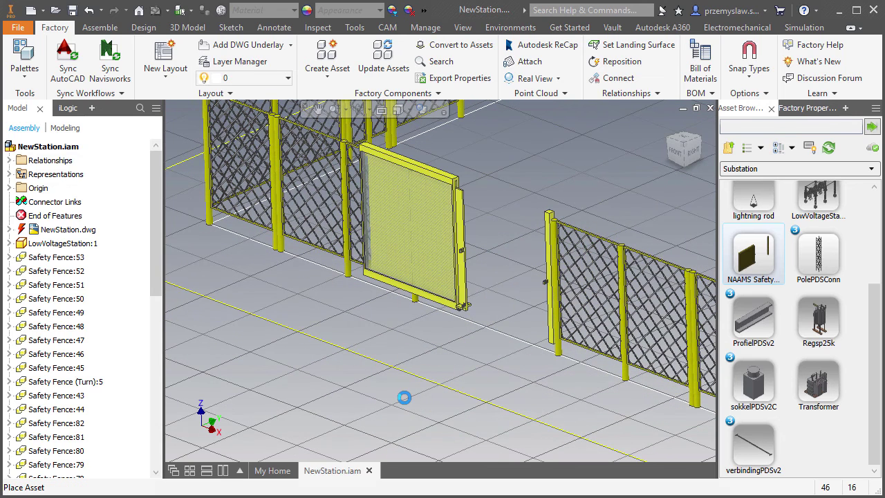
pyautogui.rightClick(341, 405)
pyautogui.click(361, 412)
# Set the sliding gate's Width to 1500 and its GateState to False, and update the asset.
pyautogui.click(449, 282)
pyautogui.click(806, 109)
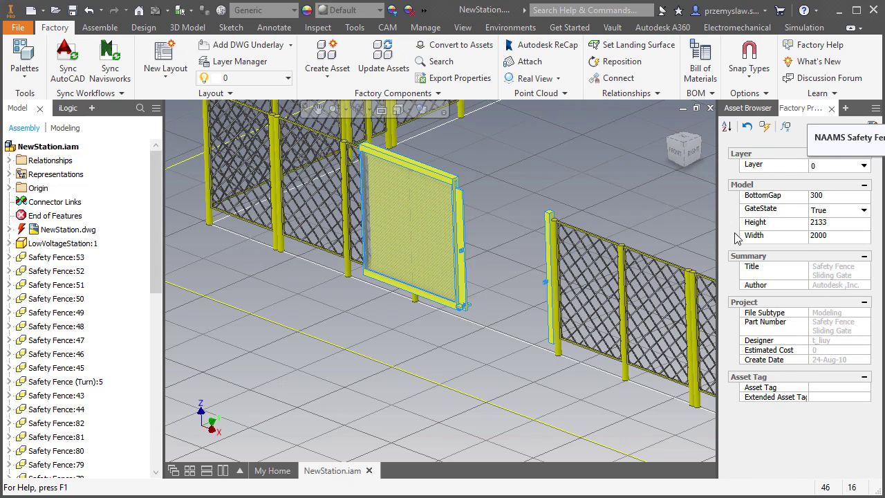
pyautogui.click(782, 241)
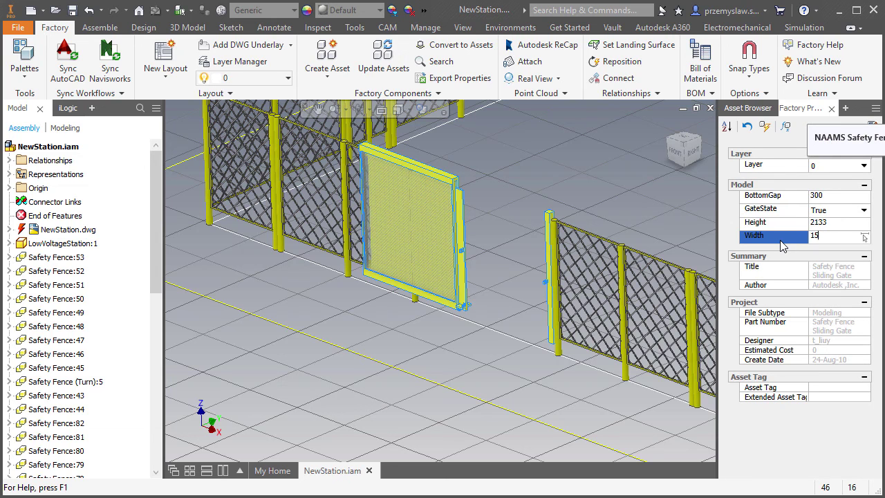
pyautogui.click(864, 210)
pyautogui.click(813, 220)
pyautogui.click(765, 128)
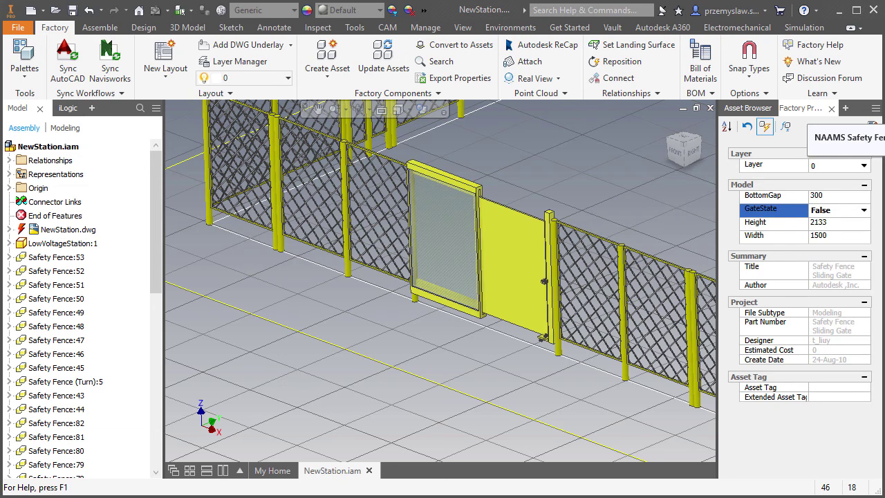
pyautogui.hotkey('alt', 'Tab')
pyautogui.click(584, 177)
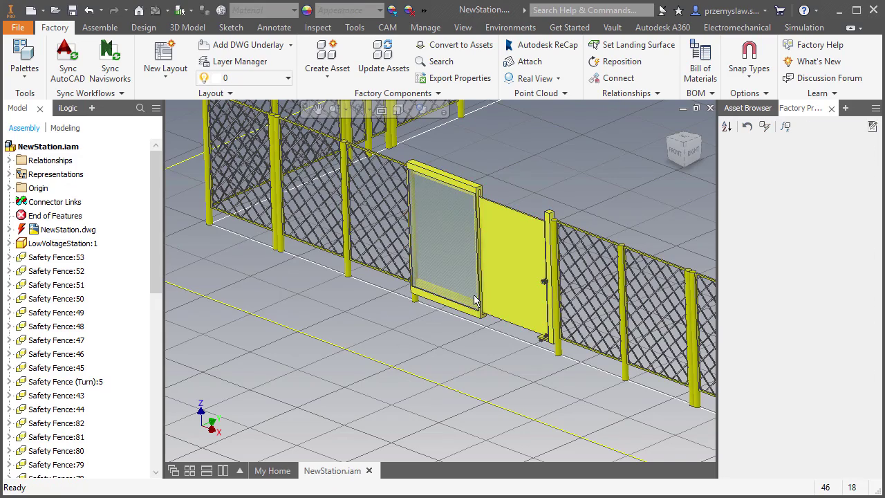
# Turn on Snap to Surface and place a Danger High Voltage sign on the solid panel of the gate.
pyautogui.scroll(3, 598, 213)
pyautogui.click(745, 109)
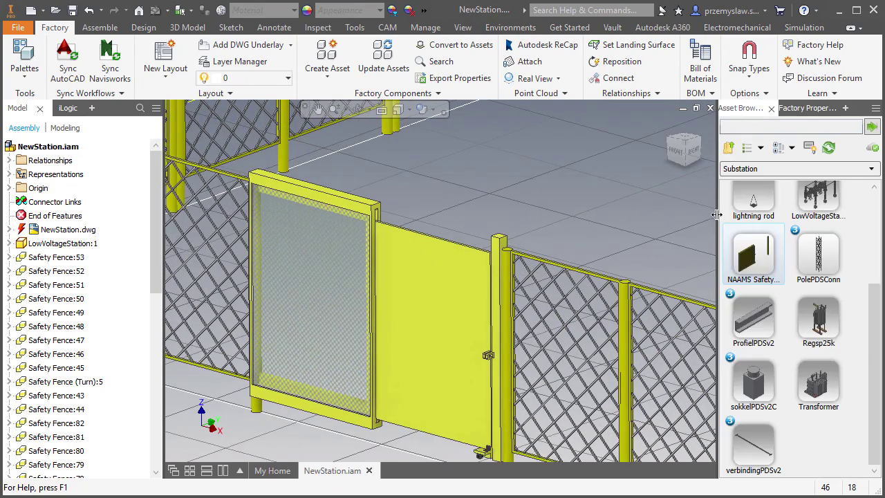
pyautogui.scroll(3, 835, 309)
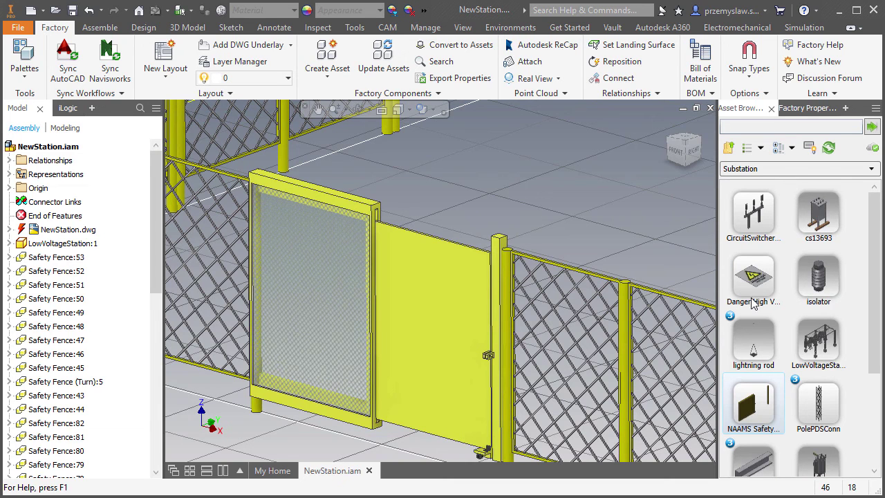
pyautogui.moveTo(745, 277); pyautogui.dragTo(557, 207)
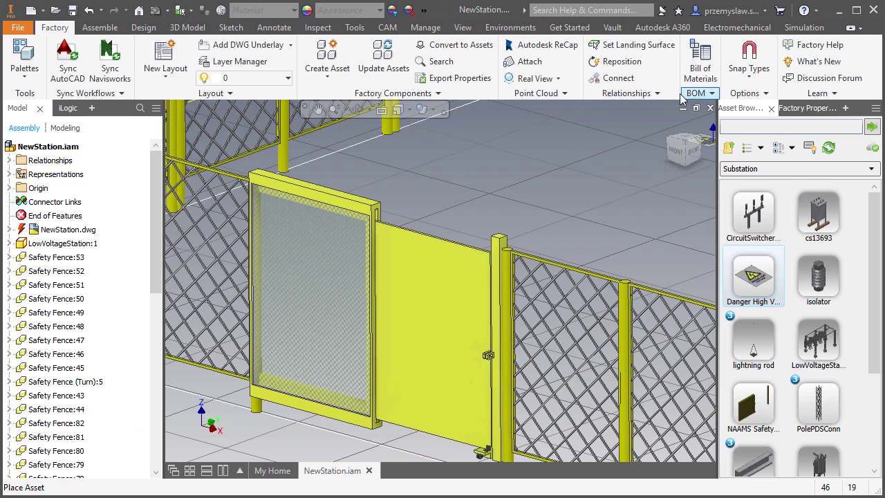
pyautogui.click(741, 87)
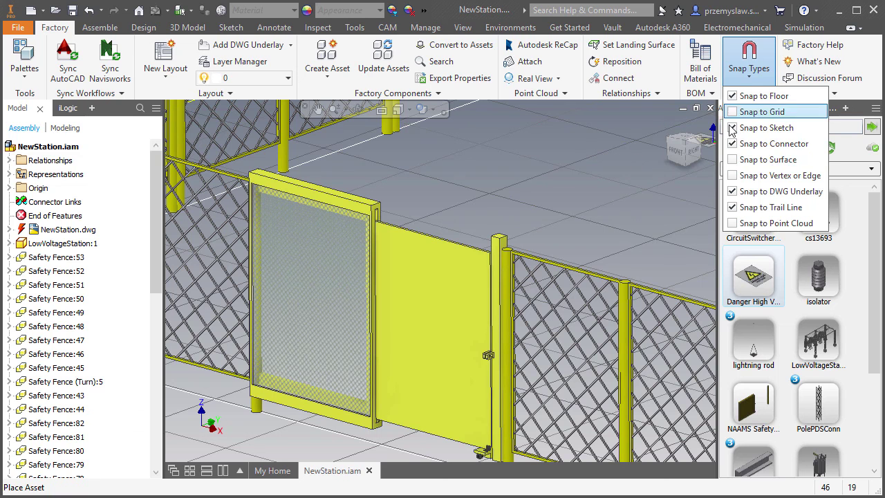
pyautogui.click(735, 160)
pyautogui.click(566, 190)
pyautogui.moveTo(522, 200); pyautogui.dragTo(602, 175, button='middle')
pyautogui.scroll(-3, 498, 244)
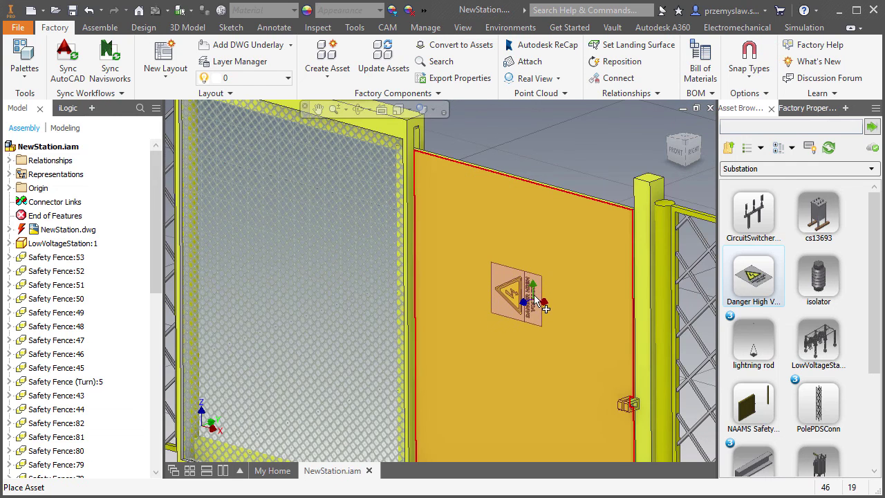
pyautogui.click(530, 298)
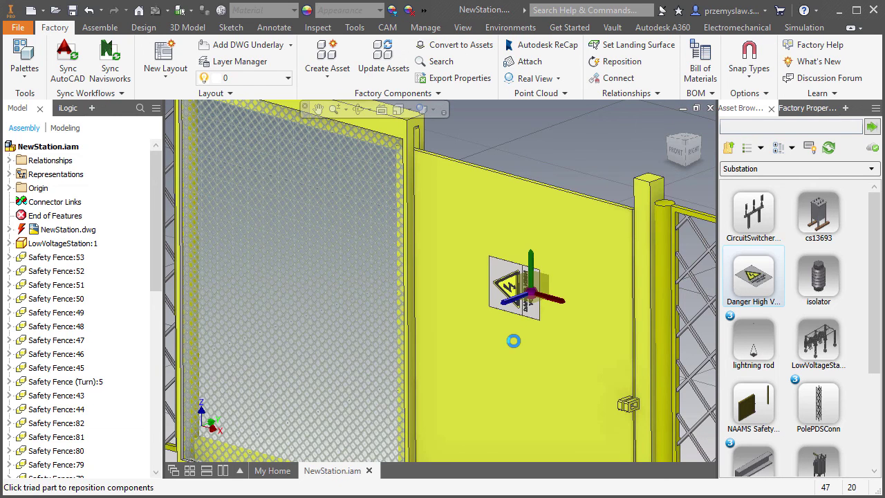
# Rotate the danger sign upright on the gate panel, finish the placement, and turn off Snap to Surface.
pyautogui.moveTo(504, 310); pyautogui.dragTo(497, 376)
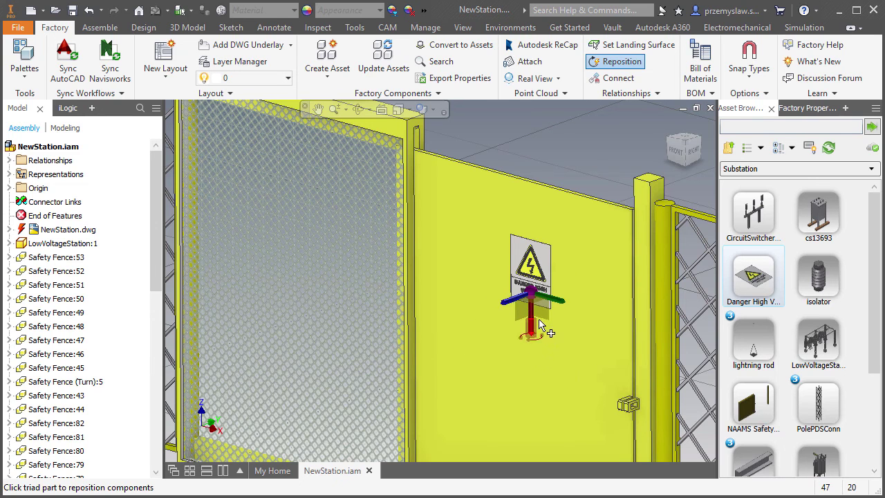
pyautogui.moveTo(541, 319)
pyautogui.mouseDown()
pyautogui.moveTo(541, 345)
pyautogui.moveTo(536, 323)
pyautogui.mouseUp()
pyautogui.rightClick(589, 151)
pyautogui.click(593, 157)
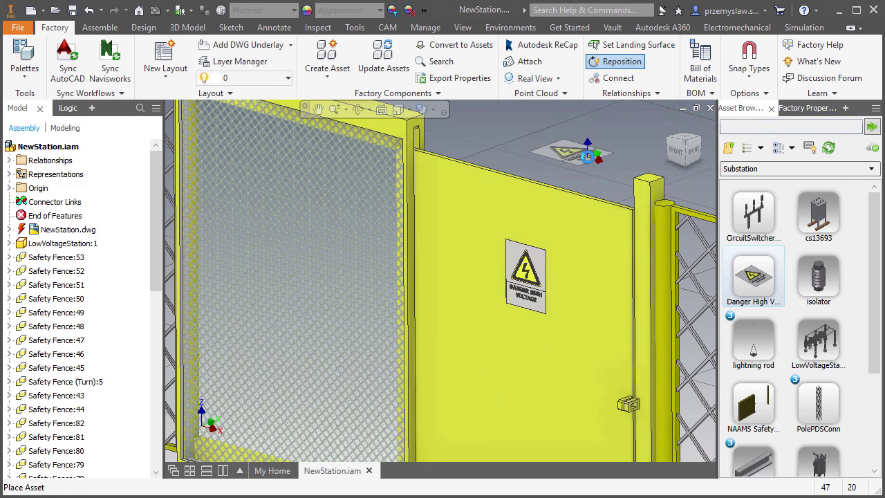
pyautogui.rightClick(588, 166)
pyautogui.click(603, 169)
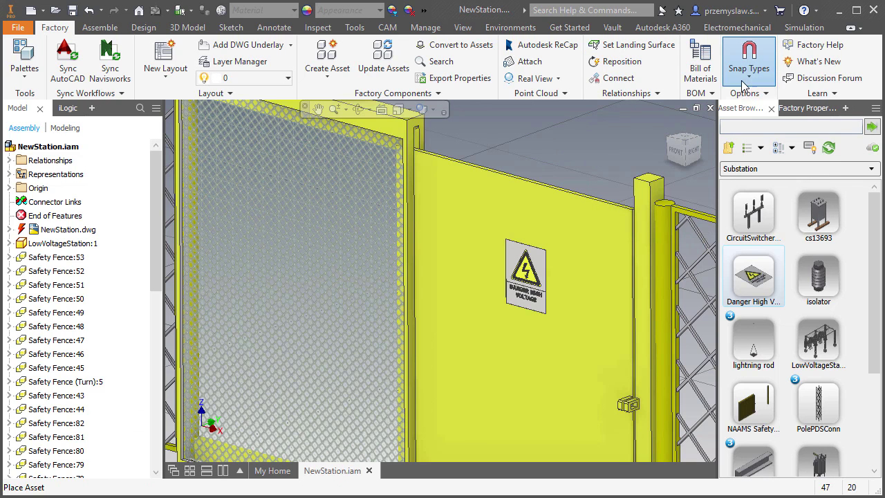
pyautogui.click(747, 76)
pyautogui.click(731, 160)
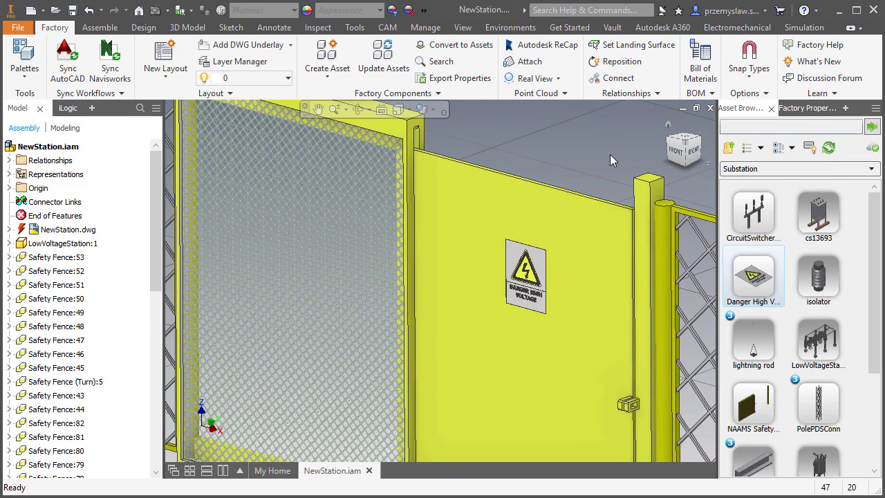
# Place one PolePDSConn lattice pole on the floor in the open area inside the fence, beyond the low-voltage station.
pyautogui.press('F5')
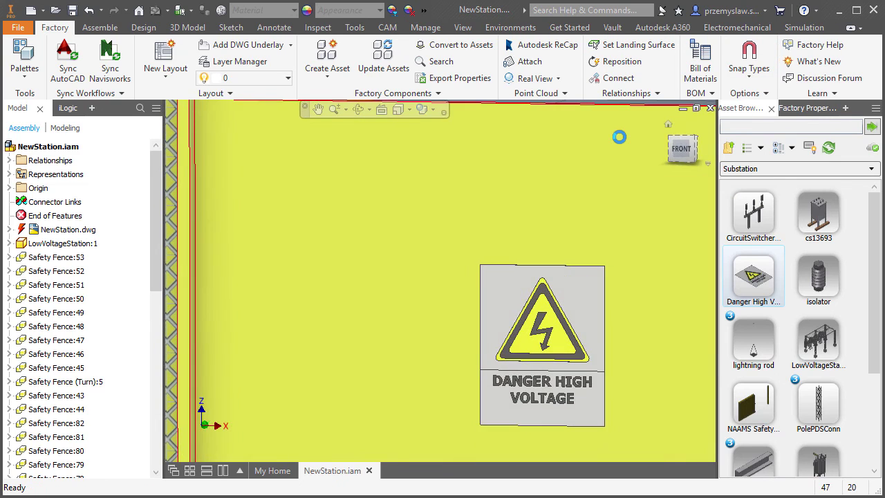
pyautogui.scroll(-5, 520, 209)
pyautogui.press('F6')
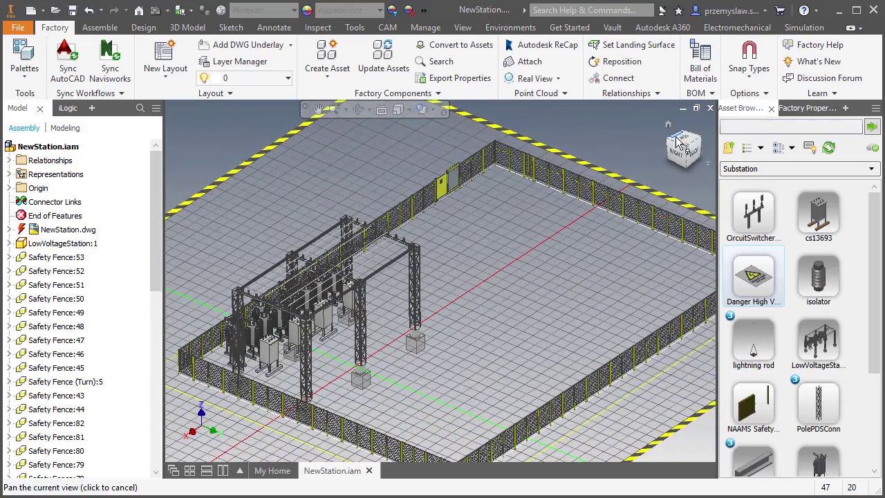
pyautogui.moveTo(642, 184); pyautogui.dragTo(646, 224, button='middle')
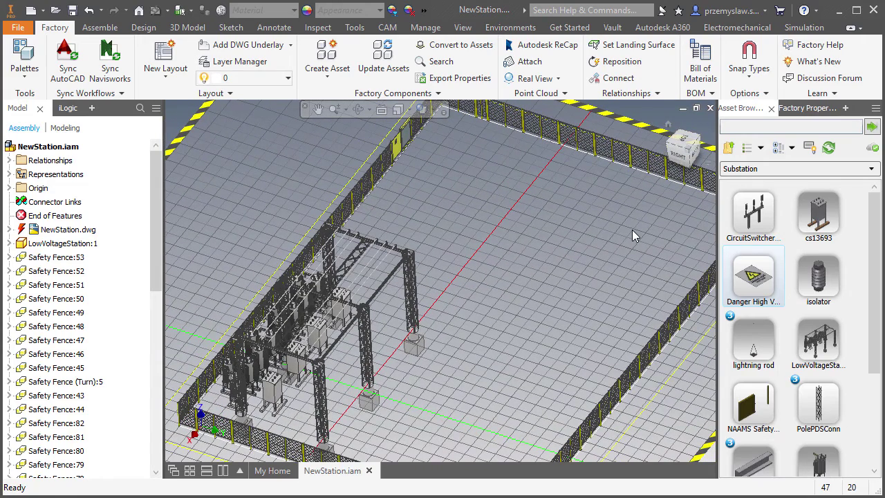
pyautogui.moveTo(824, 408); pyautogui.dragTo(792, 395)
pyautogui.moveTo(518, 340); pyautogui.dragTo(511, 268)
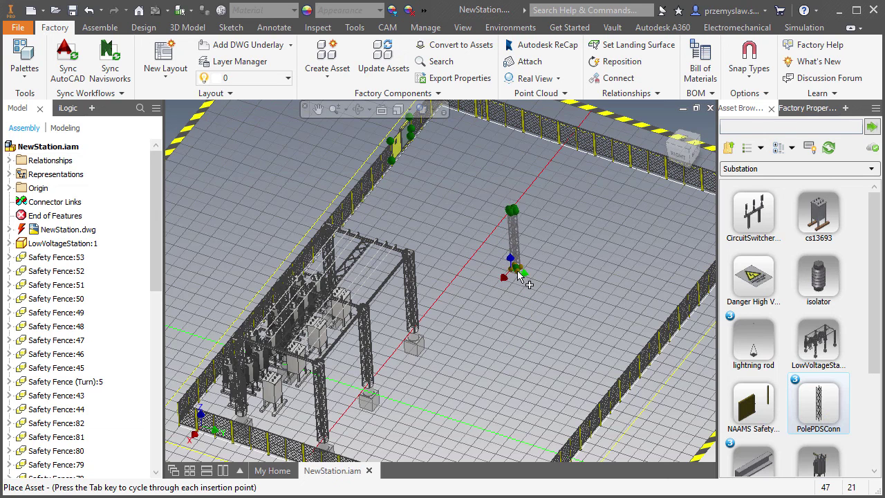
pyautogui.scroll(-3, 517, 275)
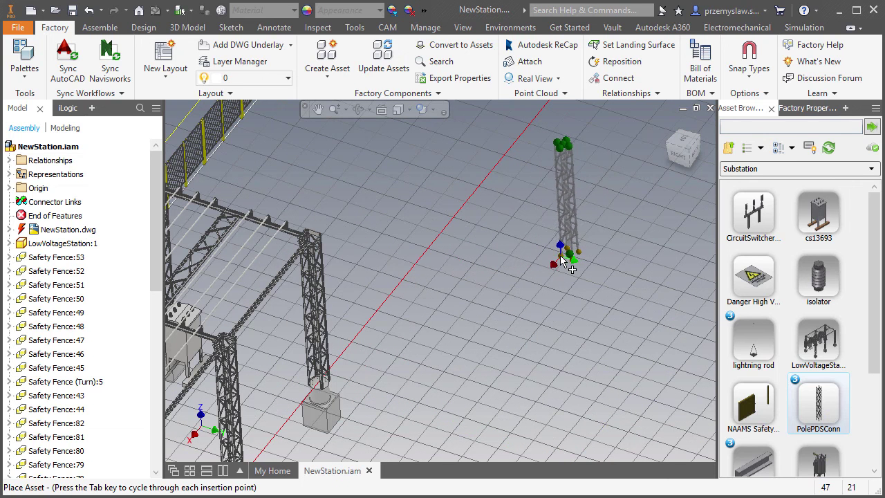
pyautogui.click(564, 254)
pyautogui.click(507, 282)
pyautogui.rightClick(502, 251)
pyautogui.click(516, 253)
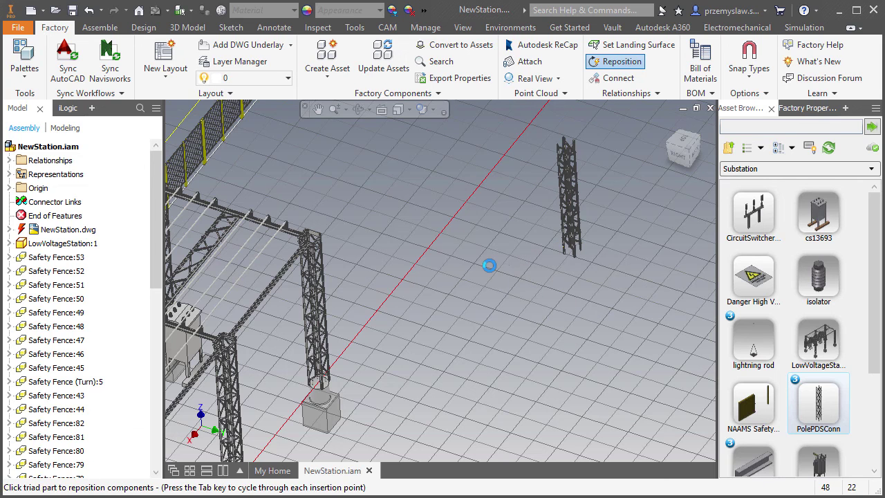
pyautogui.rightClick(480, 261)
pyautogui.click(510, 267)
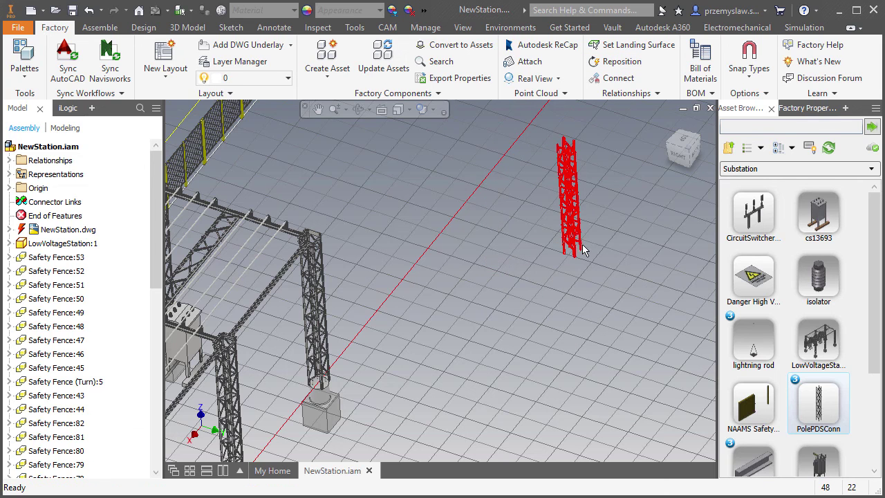
# Change the new lattice pole's Selected Variant to 750 and update the asset.
pyautogui.click(802, 108)
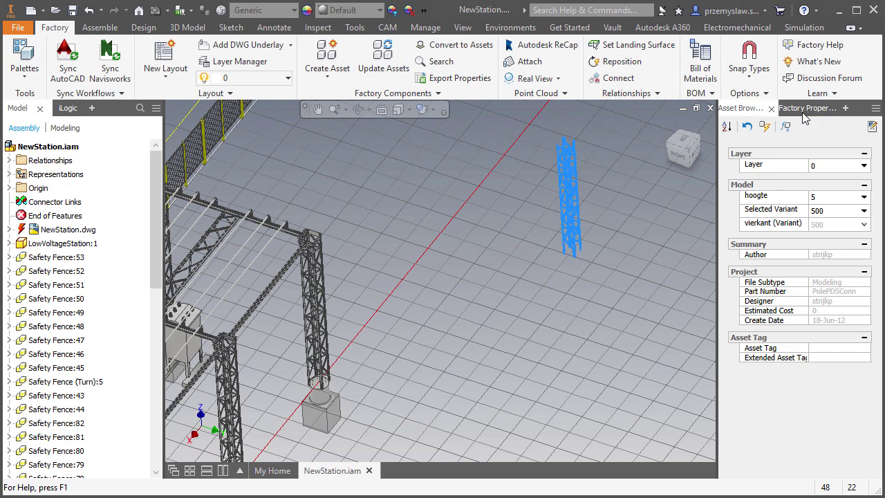
pyautogui.click(864, 211)
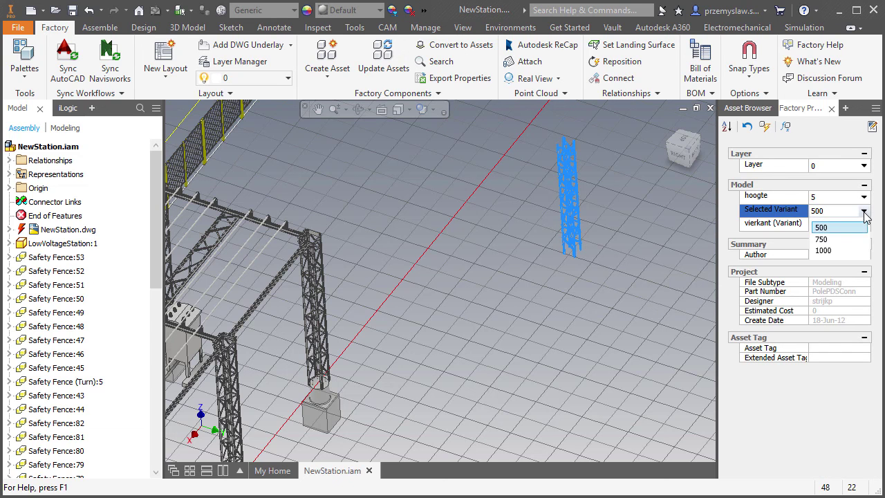
pyautogui.click(835, 239)
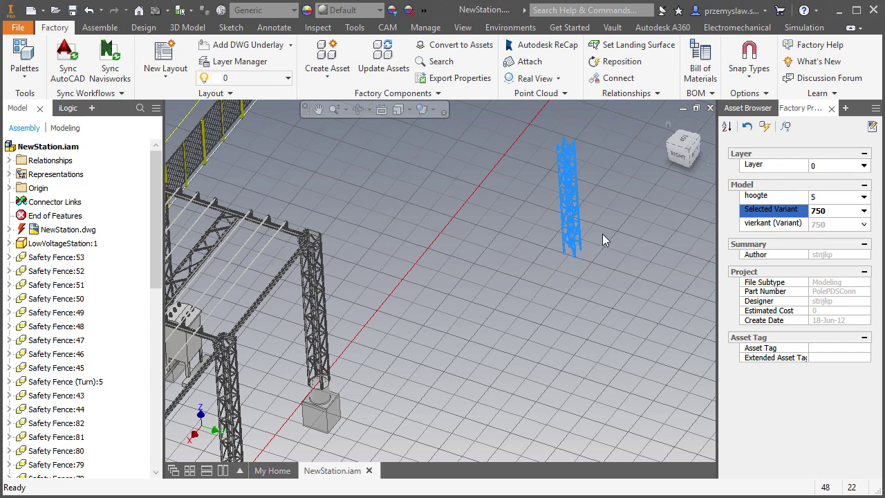
pyautogui.click(765, 128)
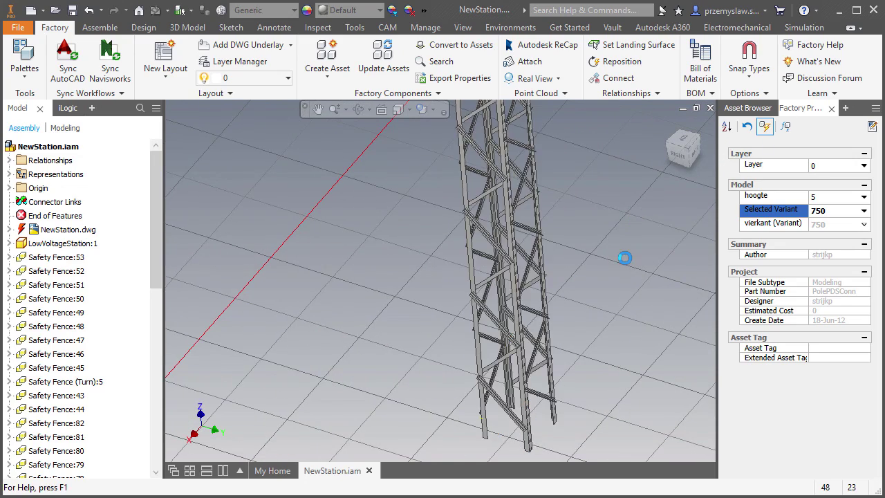
# Place one sokkelPDSv2C foundation block directly under the base of the new lattice pole and finish the placement.
pyautogui.click(618, 264)
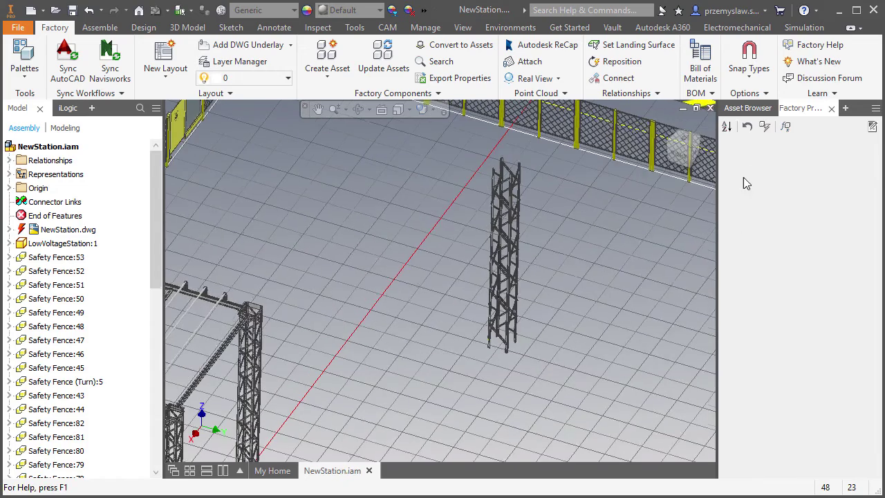
pyautogui.click(747, 108)
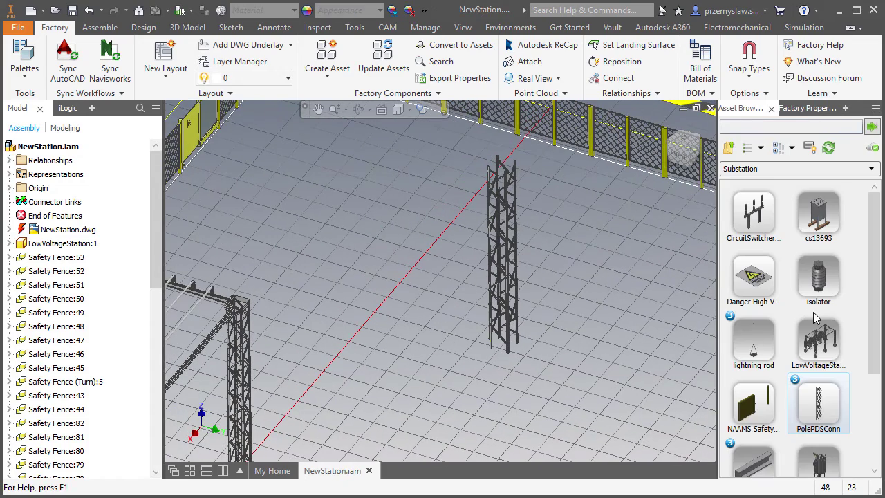
pyautogui.scroll(-3, 814, 317)
pyautogui.moveTo(759, 445); pyautogui.dragTo(509, 405)
pyautogui.scroll(5, 502, 395)
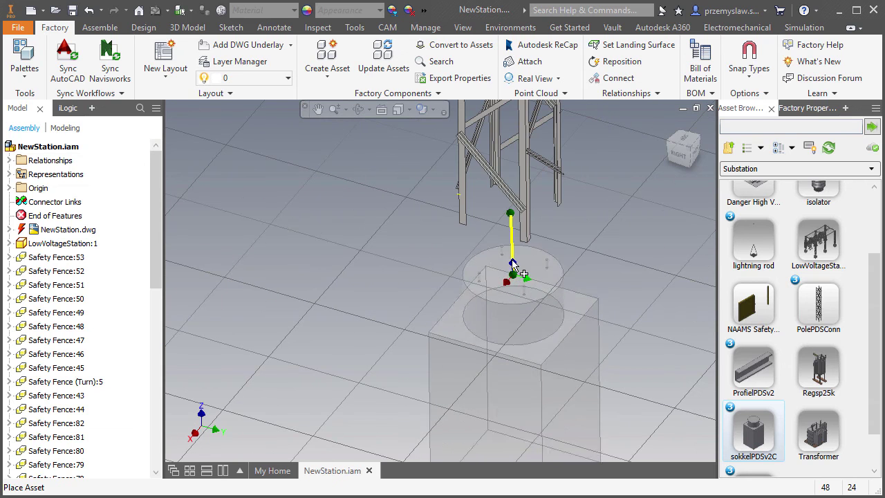
pyautogui.click(510, 225)
pyautogui.rightClick(328, 226)
pyautogui.click(355, 237)
pyautogui.press('Escape')
pyautogui.scroll(6, 352, 248)
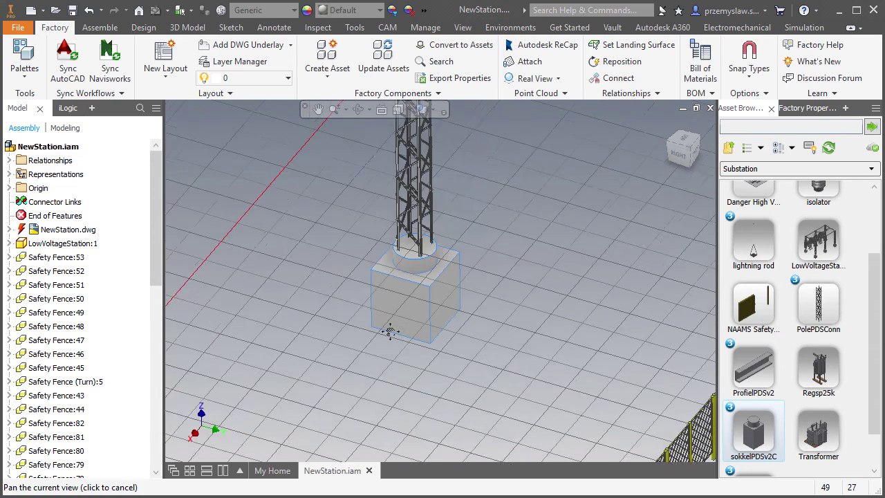
# Stack a second PolePDSConn section on the lattice pole, snapping its base to the connectors at the pole's top.
pyautogui.keyDown('shift'); pyautogui.moveTo(569, 320); pyautogui.dragTo(581, 380, button='middle'); pyautogui.keyUp('shift')
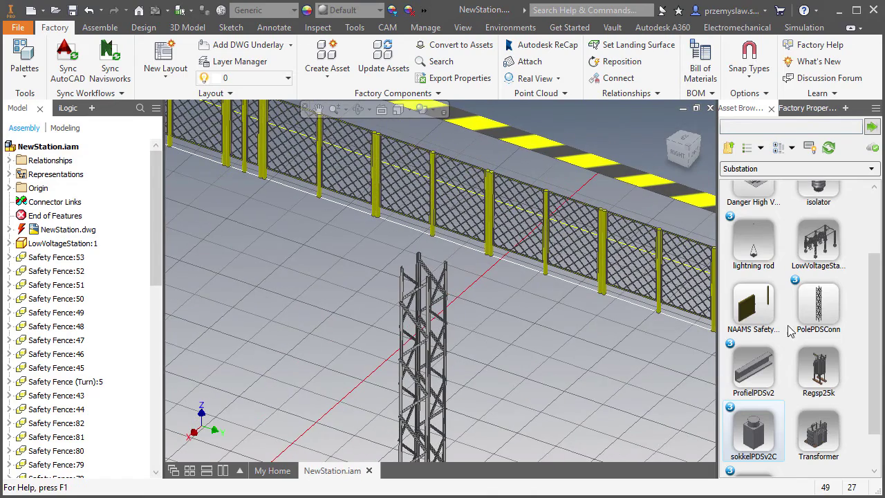
pyautogui.click(813, 315)
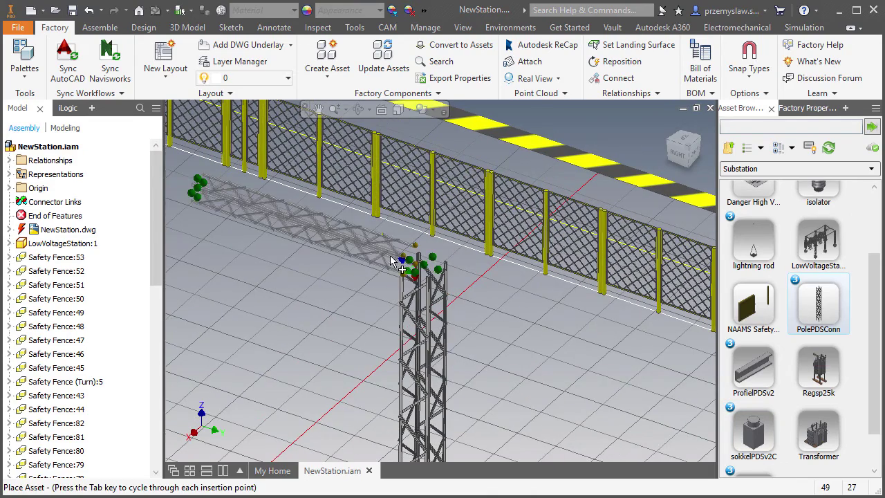
pyautogui.scroll(-5, 395, 260)
pyautogui.moveTo(320, 242); pyautogui.dragTo(168, 187, button='middle')
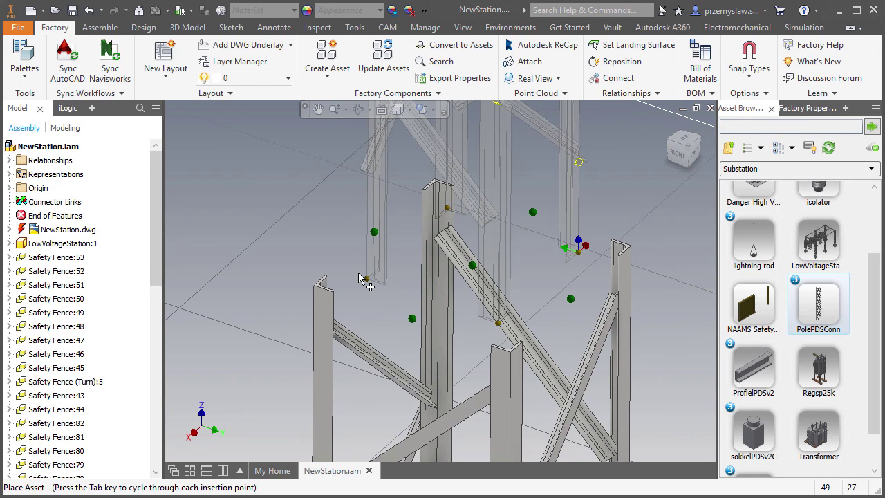
pyautogui.click(361, 281)
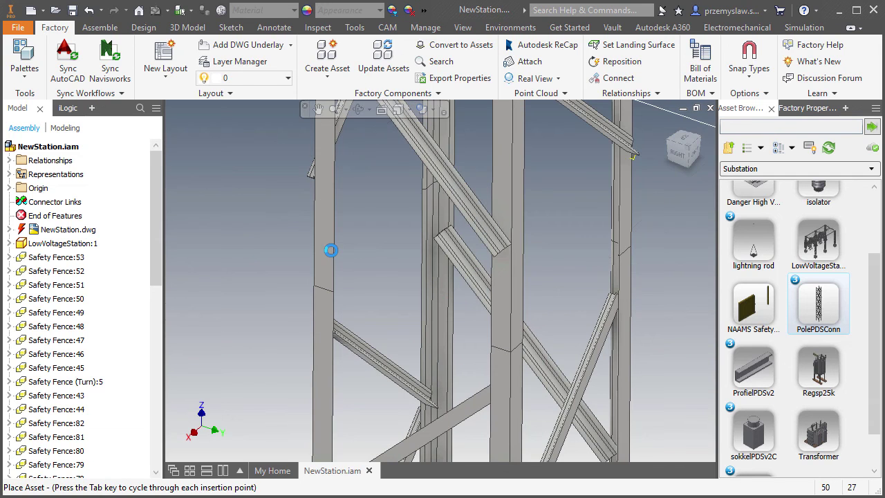
pyautogui.rightClick(359, 210)
pyautogui.click(372, 218)
pyautogui.click(372, 253)
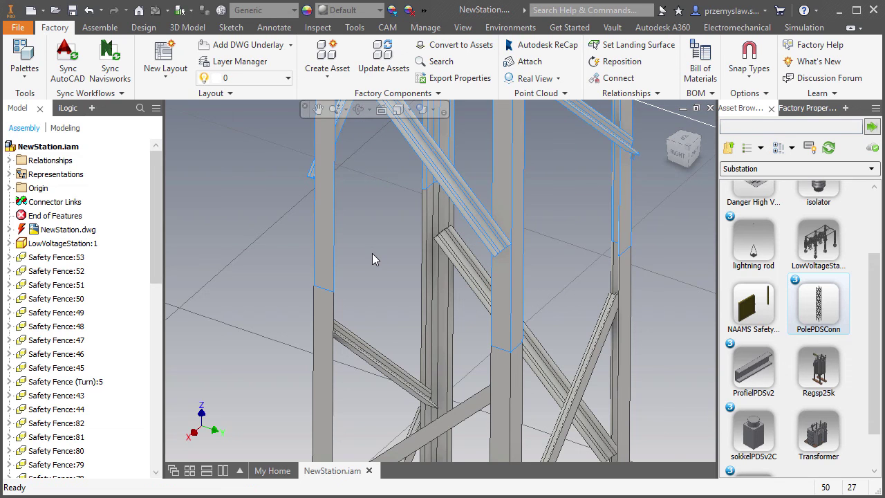
# Set the upper pole section's hoogte to 3 and update the asset.
pyautogui.scroll(-5, 332, 296)
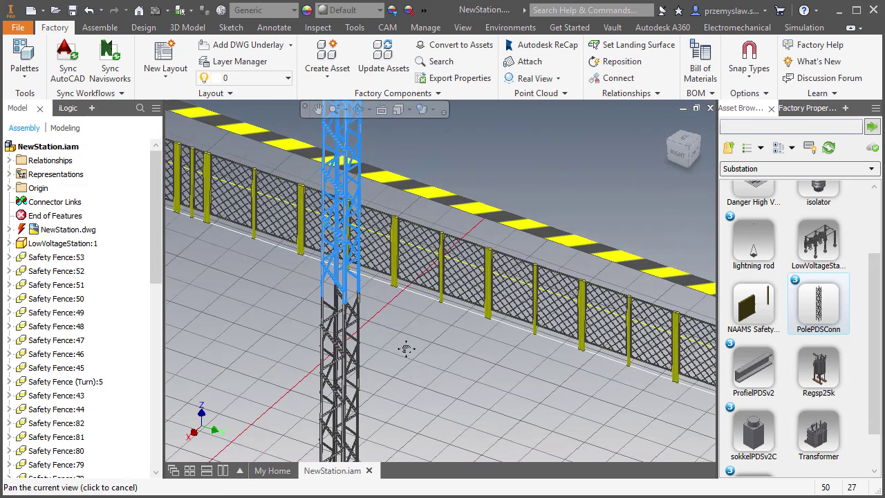
pyautogui.moveTo(326, 417); pyautogui.dragTo(432, 418, button='middle')
pyautogui.scroll(3, 534, 257)
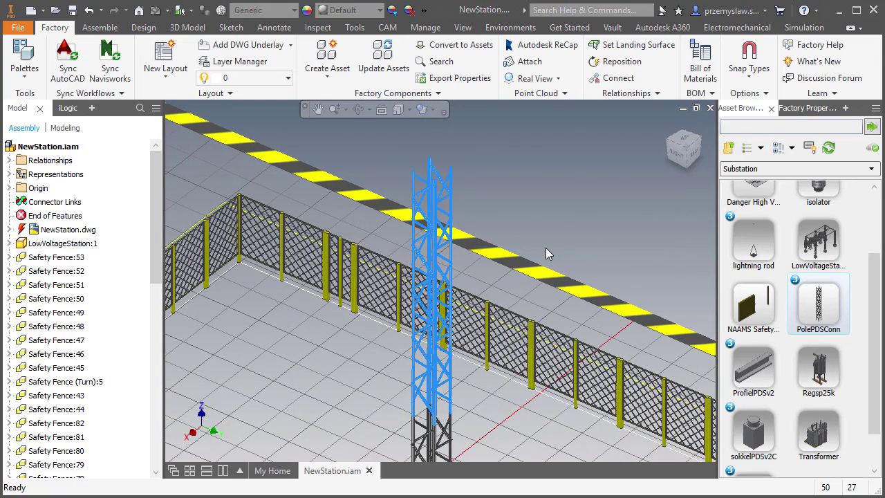
pyautogui.click(543, 244)
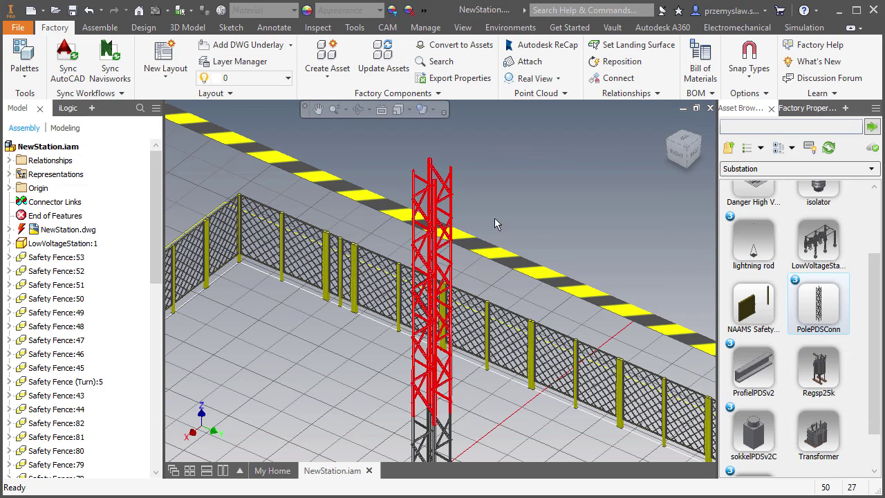
pyautogui.click(423, 232)
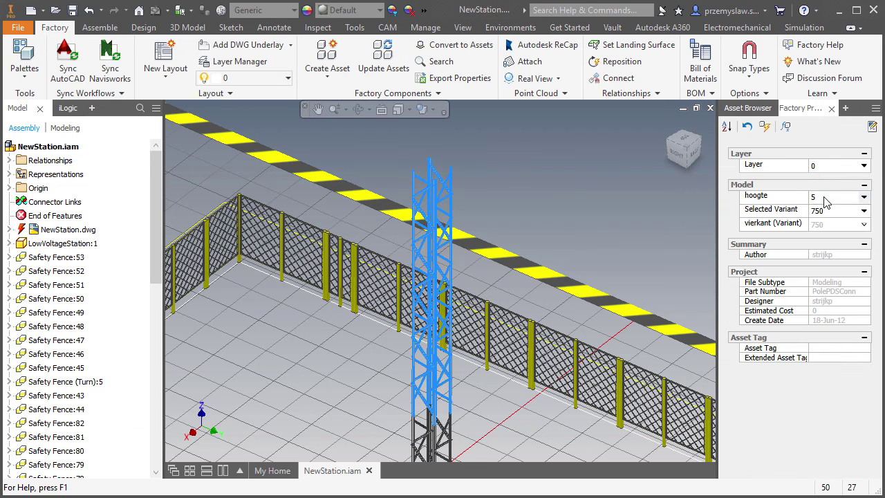
pyautogui.click(824, 200)
pyautogui.click(820, 226)
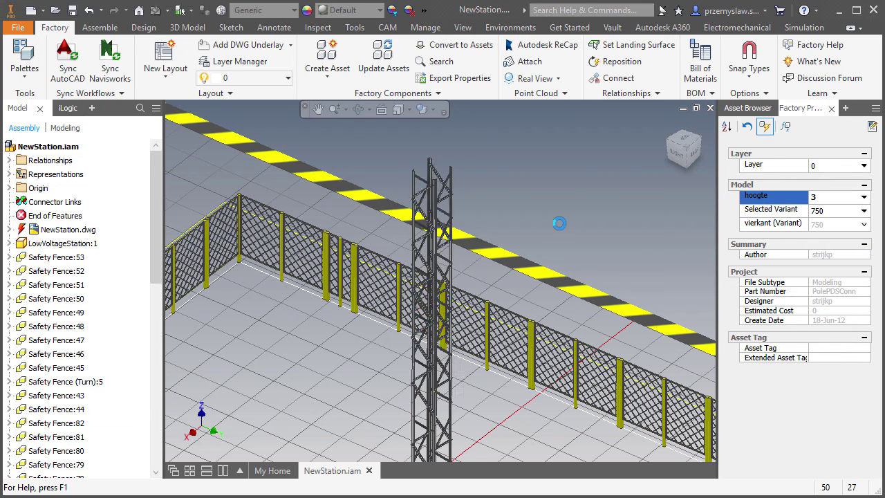
pyautogui.moveTo(543, 221); pyautogui.dragTo(538, 196, button='middle')
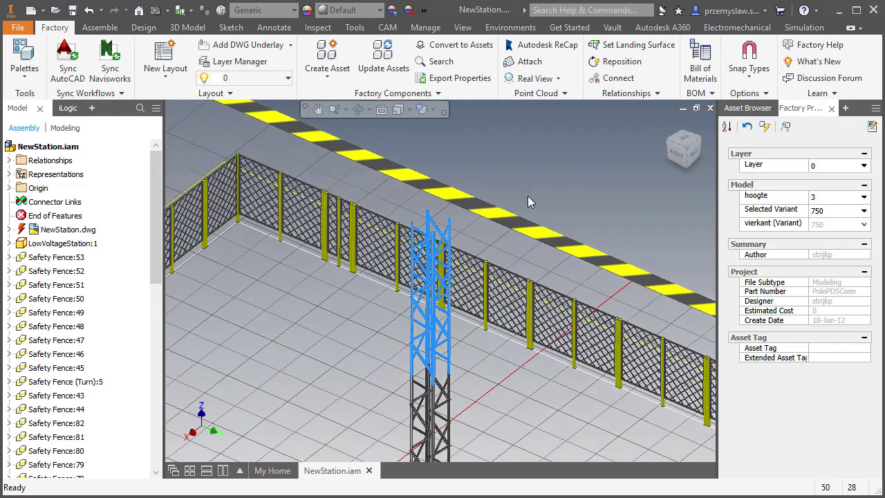
pyautogui.click(529, 196)
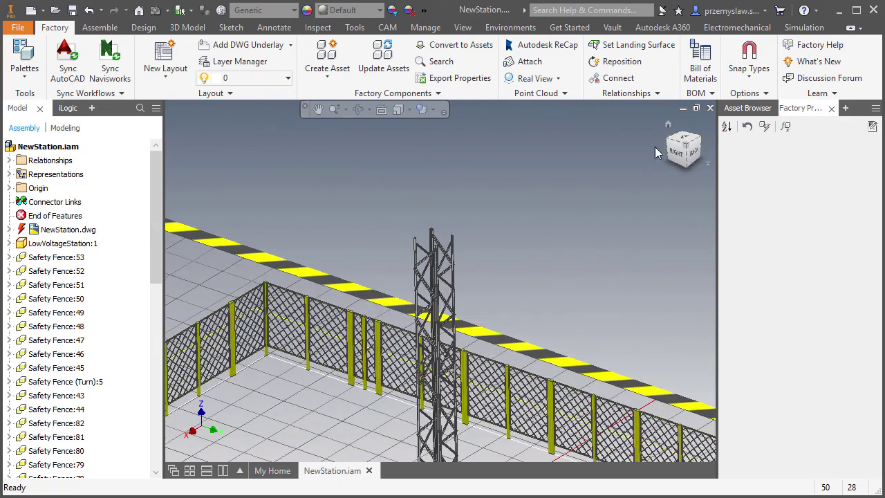
# Place one lightning rod asset on the connectors at the top of the upper pole section.
pyautogui.click(727, 109)
pyautogui.moveTo(746, 246)
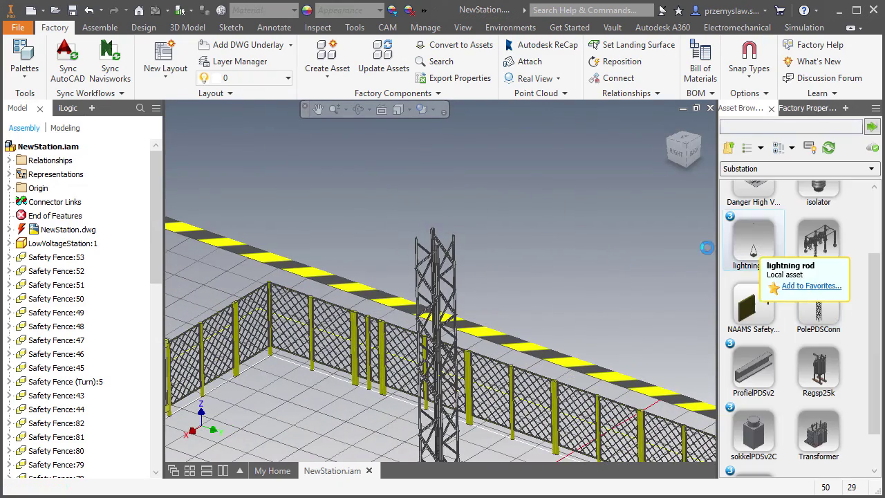
pyautogui.scroll(-4, 513, 231)
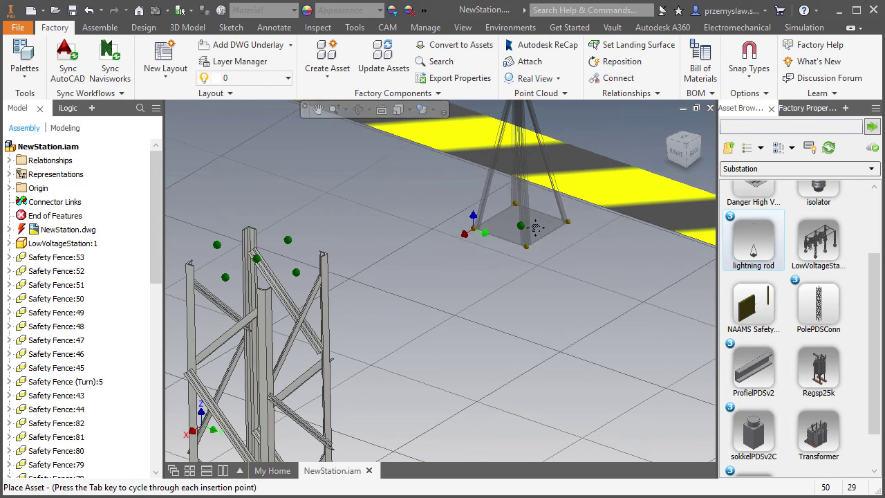
pyautogui.moveTo(257, 242); pyautogui.dragTo(378, 238, button='middle')
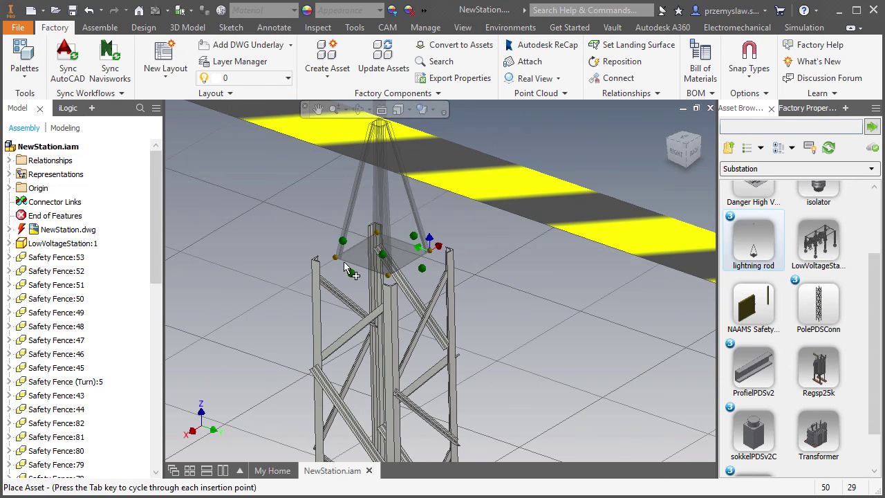
pyautogui.click(345, 265)
pyautogui.rightClick(247, 226)
pyautogui.click(264, 227)
# Attach two verbindingPDSv2 beams to the pole's side connectors, running out at right angles to each other.
pyautogui.scroll(5, 549, 204)
pyautogui.keyDown('shift'); pyautogui.moveTo(549, 204); pyautogui.dragTo(574, 321, button='middle'); pyautogui.keyUp('shift')
pyautogui.scroll(-2, 823, 349)
pyautogui.click(754, 446)
pyautogui.scroll(-3, 419, 290)
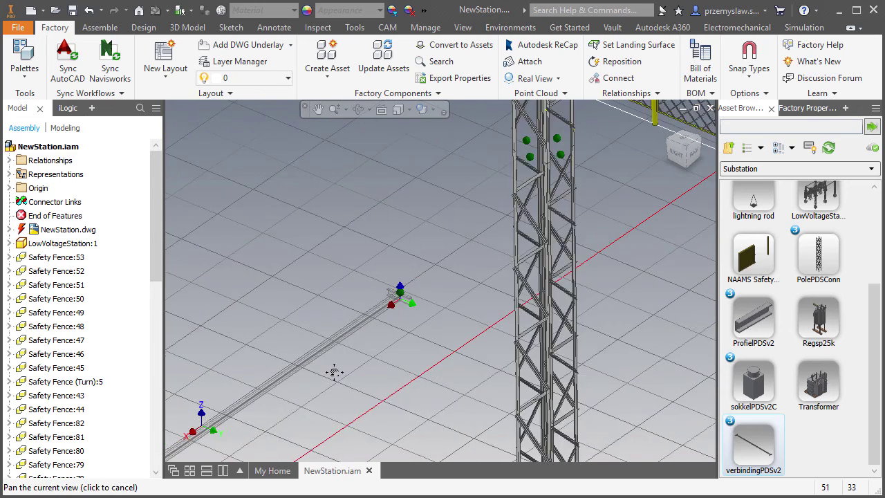
pyautogui.scroll(-3, 381, 322)
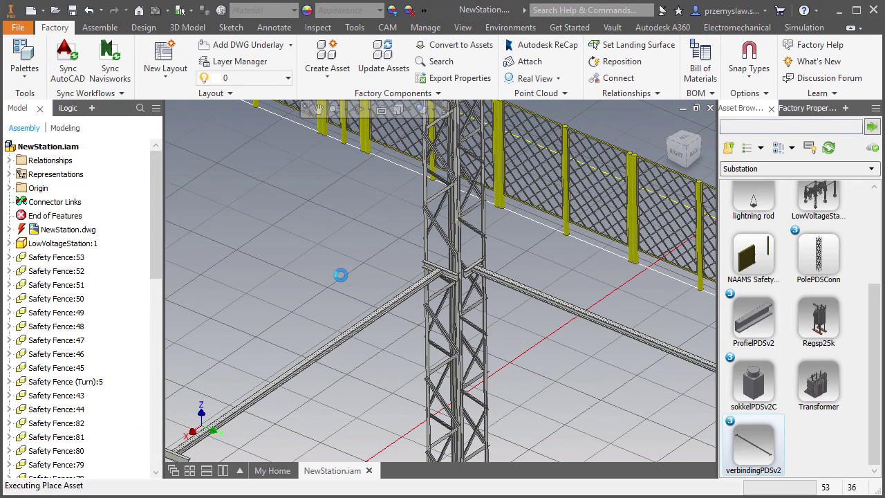
pyautogui.rightClick(318, 248)
pyautogui.click(339, 253)
# Start a rectangular component pattern and select the foundation, both pole sections, the lightning rod and both connecting beams.
pyautogui.moveTo(341, 275); pyautogui.dragTo(388, 264, button='middle')
pyautogui.scroll(3, 390, 264)
pyautogui.click(552, 371)
pyautogui.keyDown('shift'); pyautogui.moveTo(551, 371); pyautogui.dragTo(547, 368, button='middle'); pyautogui.keyUp('shift')
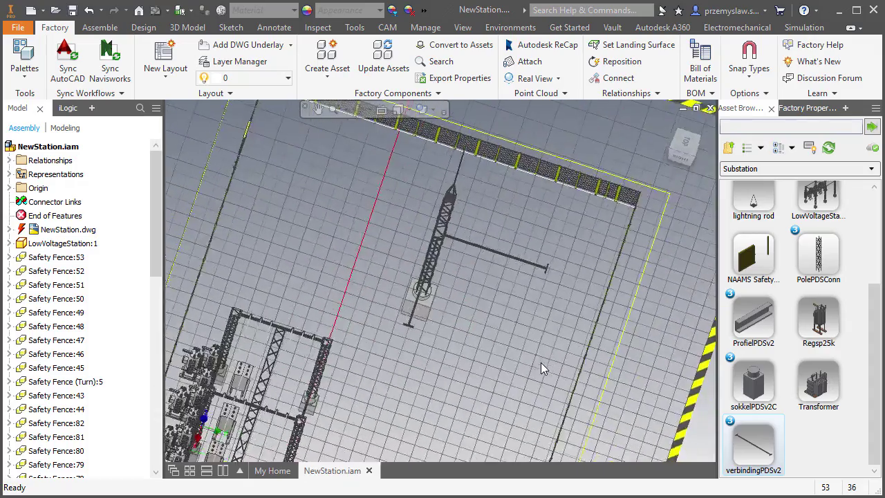
pyautogui.click(682, 154)
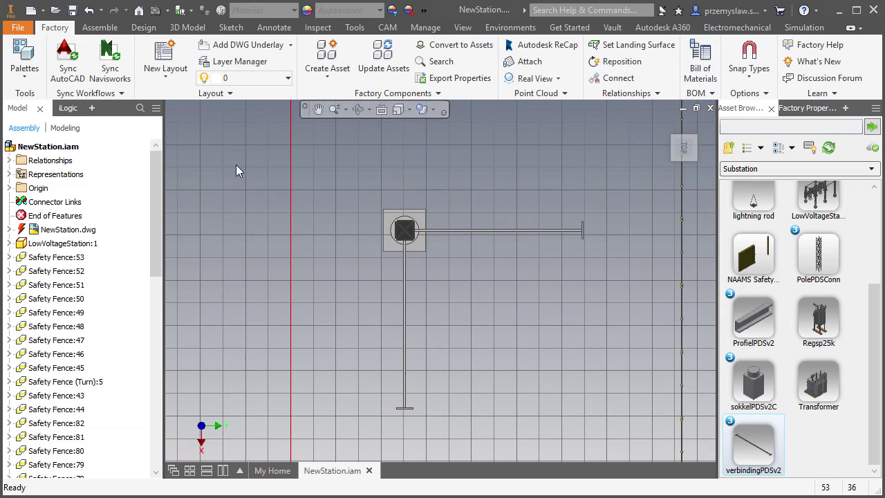
pyautogui.click(100, 27)
pyautogui.click(332, 45)
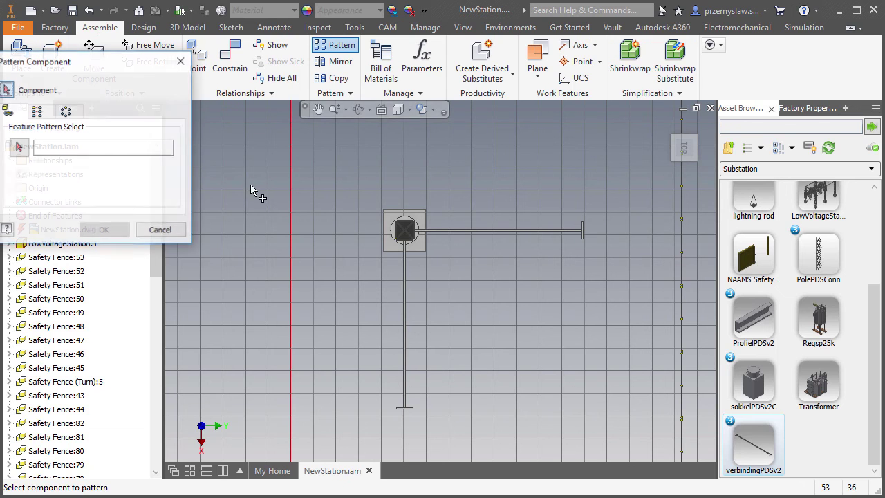
pyautogui.moveTo(107, 66); pyautogui.dragTo(146, 78)
pyautogui.click(75, 122)
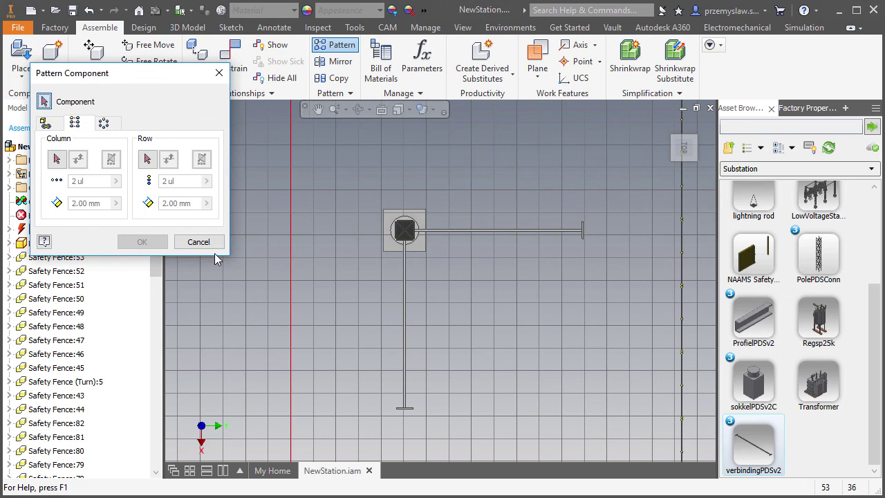
pyautogui.keyDown('shift'); pyautogui.moveTo(286, 296); pyautogui.dragTo(446, 400, button='middle'); pyautogui.keyUp('shift')
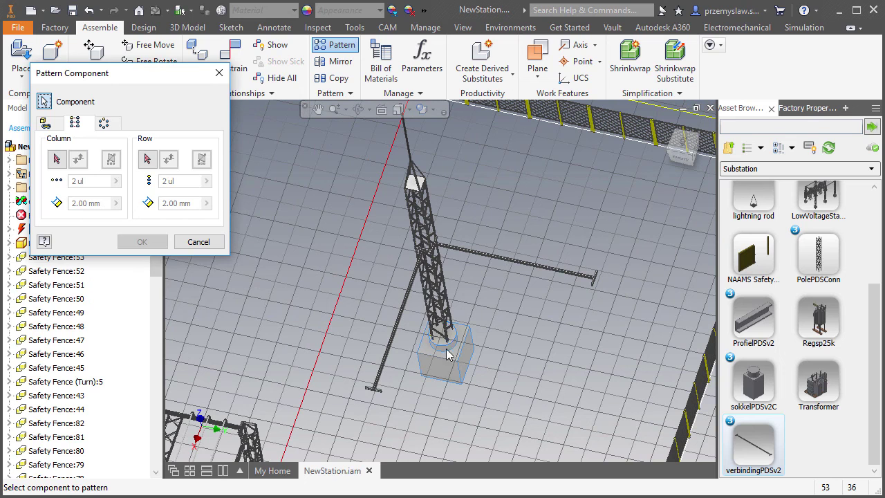
pyautogui.click(406, 306)
pyautogui.click(495, 255)
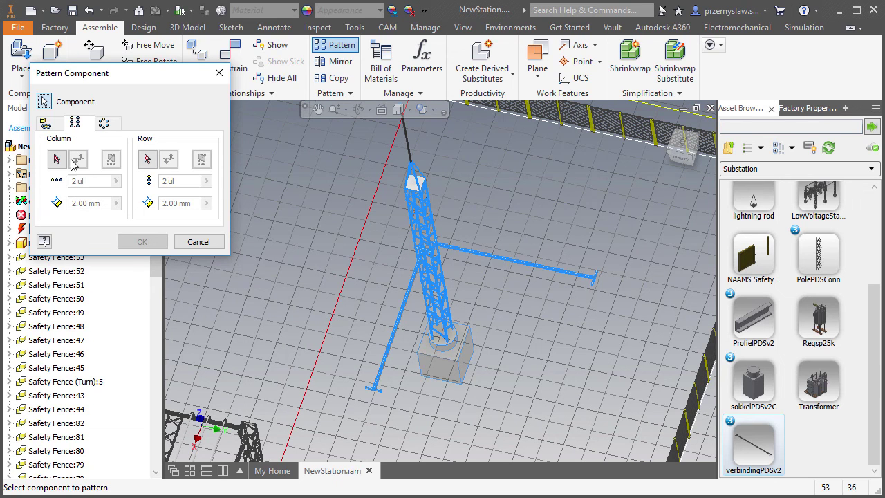
# Define the pattern's column direction along one connecting beam and its row direction along the other, both pointing away from the pole.
pyautogui.click(57, 159)
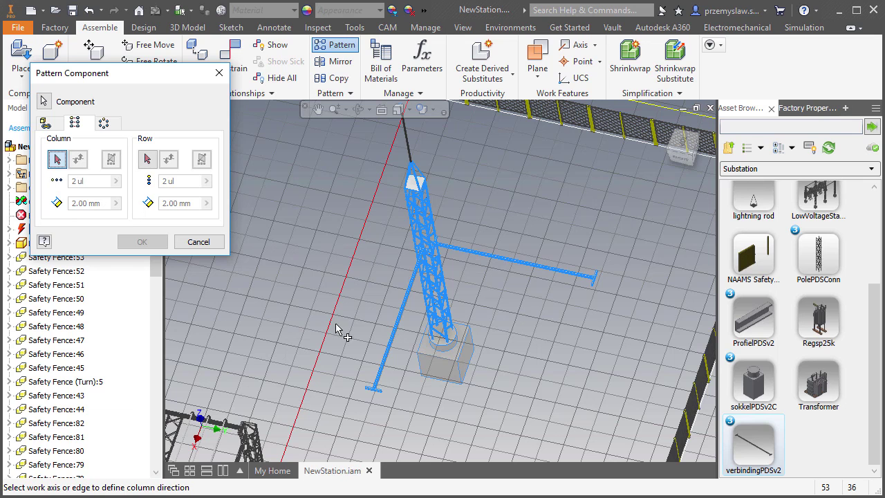
pyautogui.click(393, 346)
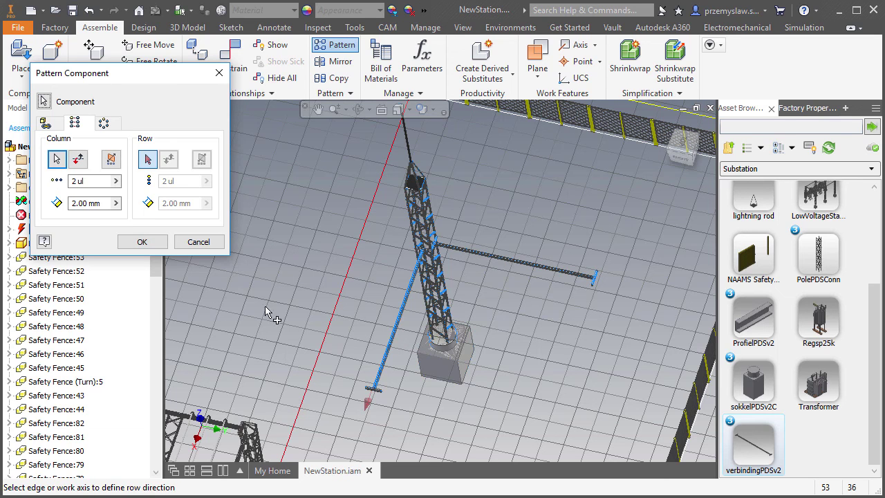
pyautogui.click(536, 273)
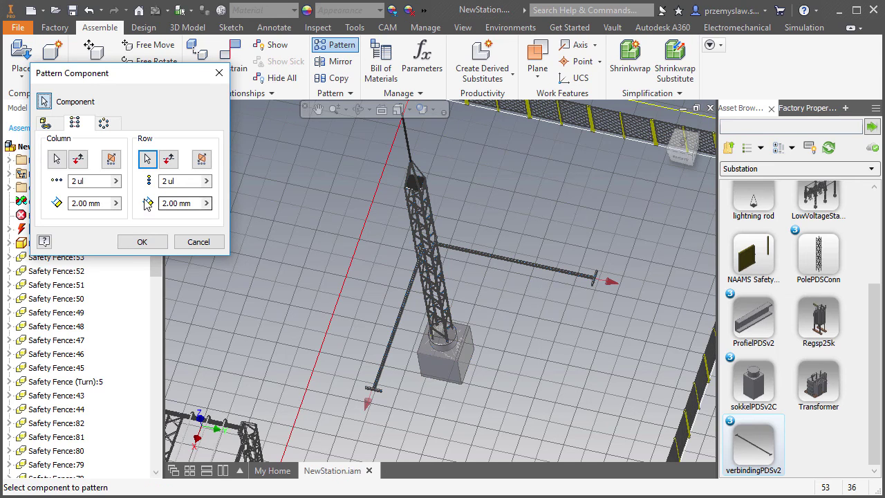
# Create the tower pattern with 4 columns and 2 rows, spaced 8232 in both directions.
pyautogui.moveTo(103, 181); pyautogui.dragTo(69, 182)
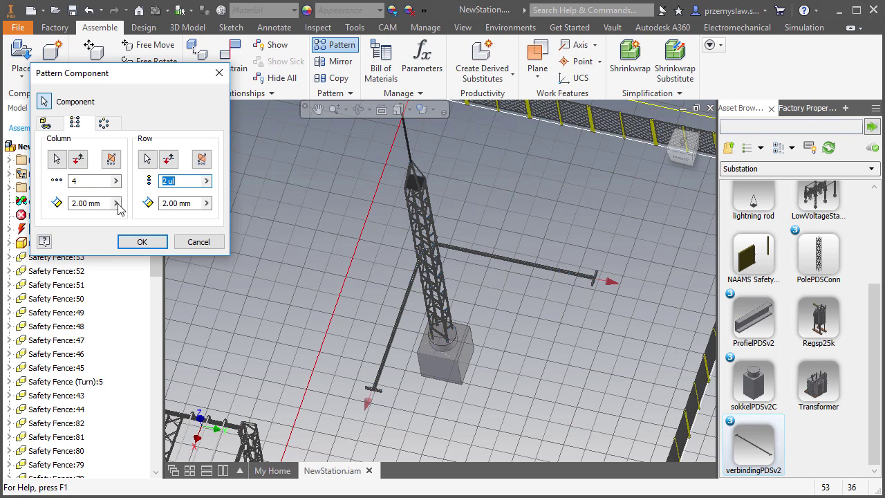
pyautogui.click(116, 203)
pyautogui.click(145, 225)
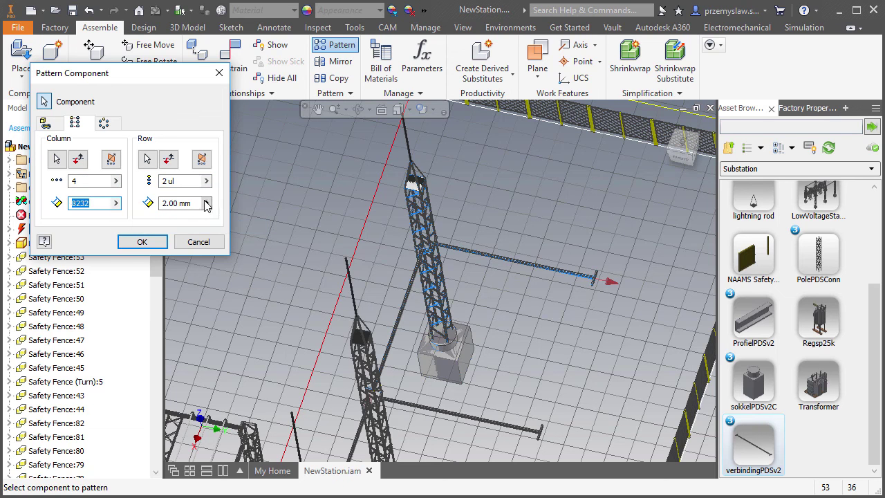
pyautogui.click(206, 202)
pyautogui.click(229, 225)
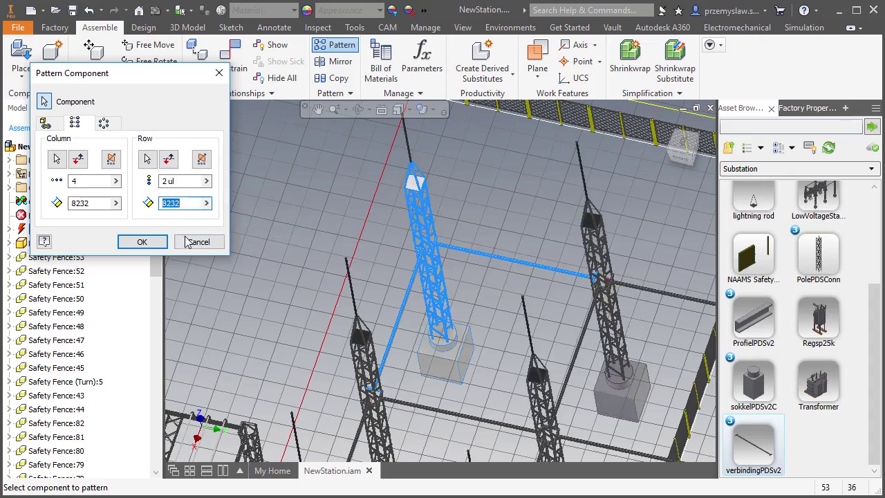
pyautogui.press('F6')
pyautogui.scroll(5, 230, 279)
pyautogui.scroll(1, 181, 347)
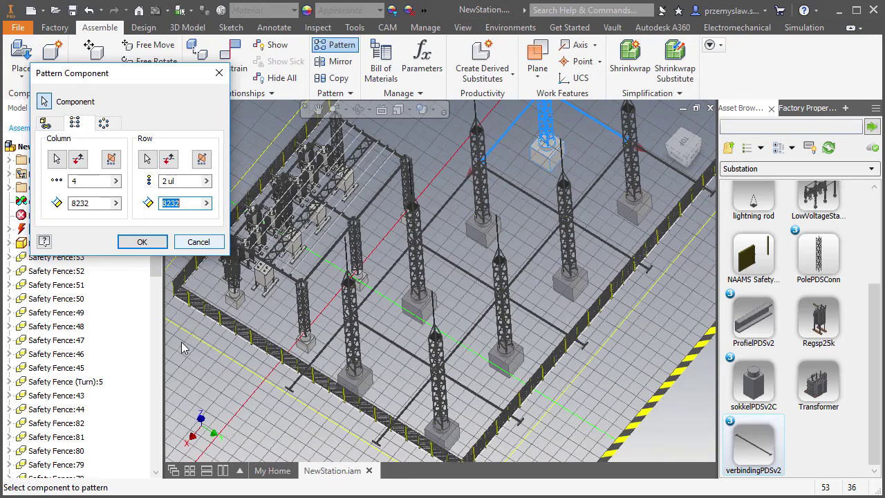
pyautogui.click(144, 242)
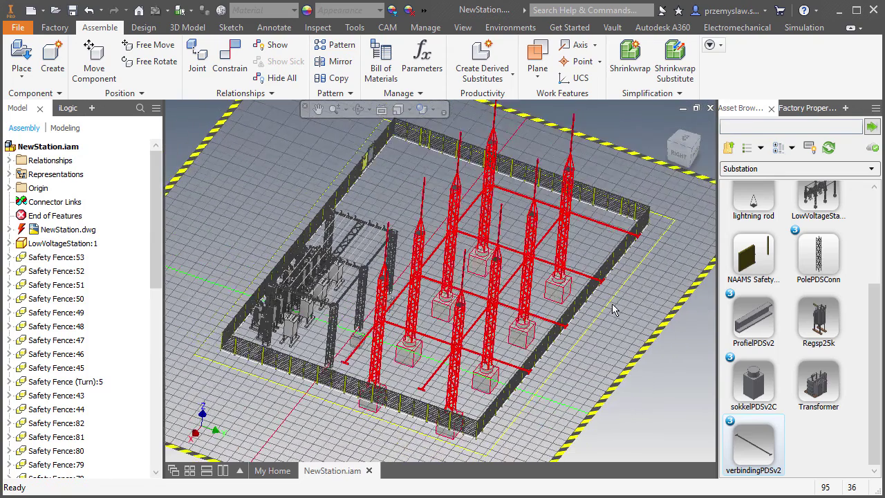
# Make elements 2 through 8 of the tower component pattern independent, leaving the first element as it is.
pyautogui.scroll(2, 590, 222)
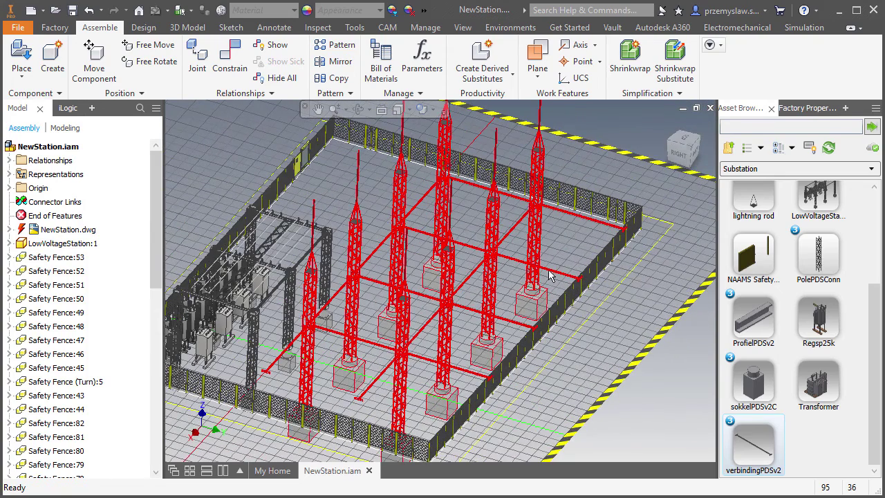
pyautogui.moveTo(438, 368); pyautogui.dragTo(292, 237, button='middle')
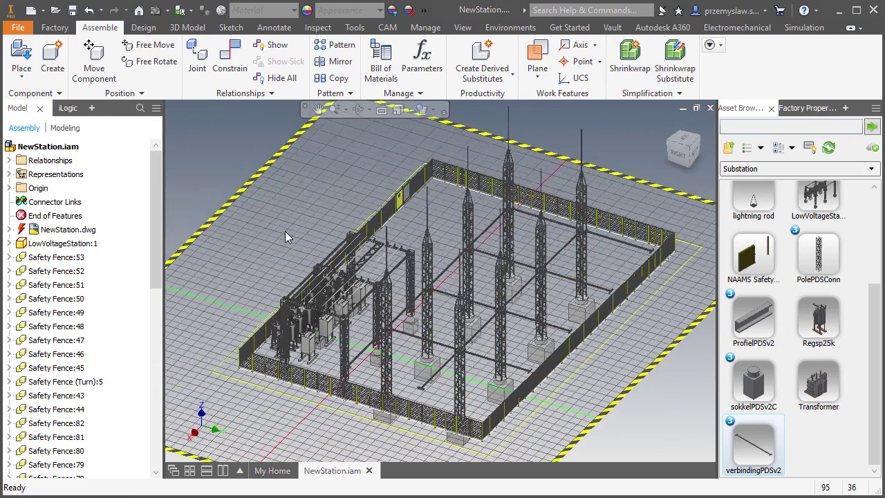
pyautogui.scroll(-2, 277, 226)
pyautogui.scroll(-10, 83, 346)
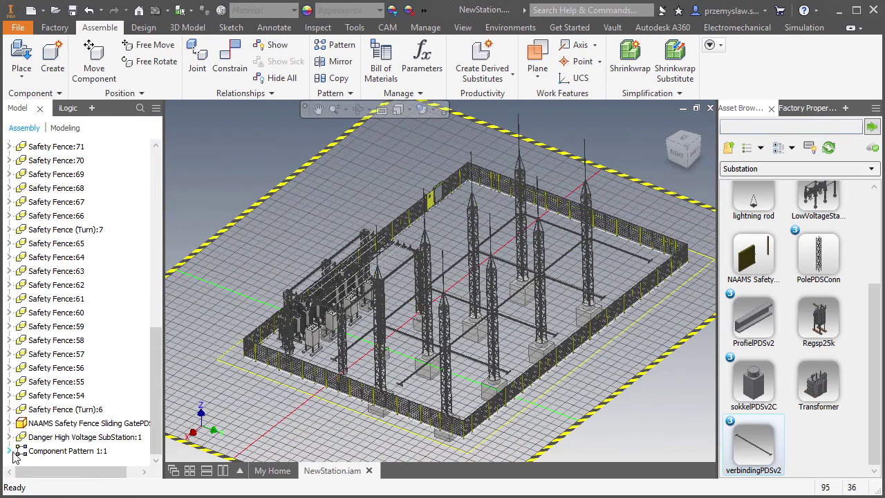
pyautogui.click(10, 451)
pyautogui.click(62, 373)
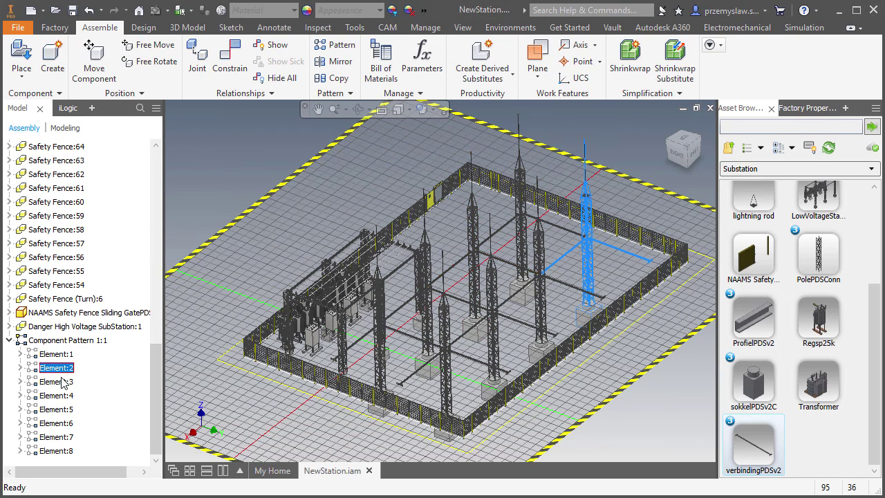
pyautogui.keyDown('shift'); pyautogui.click(58, 451); pyautogui.keyUp('shift')
pyautogui.rightClick(62, 452)
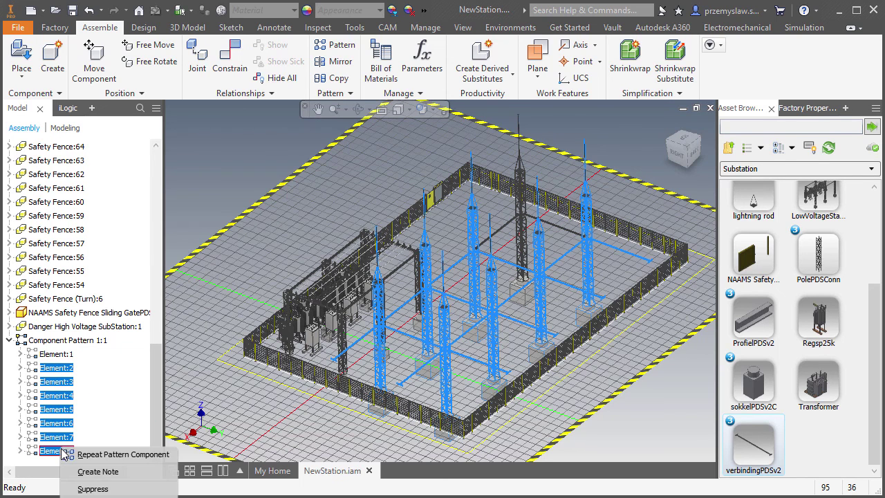
pyautogui.click(92, 488)
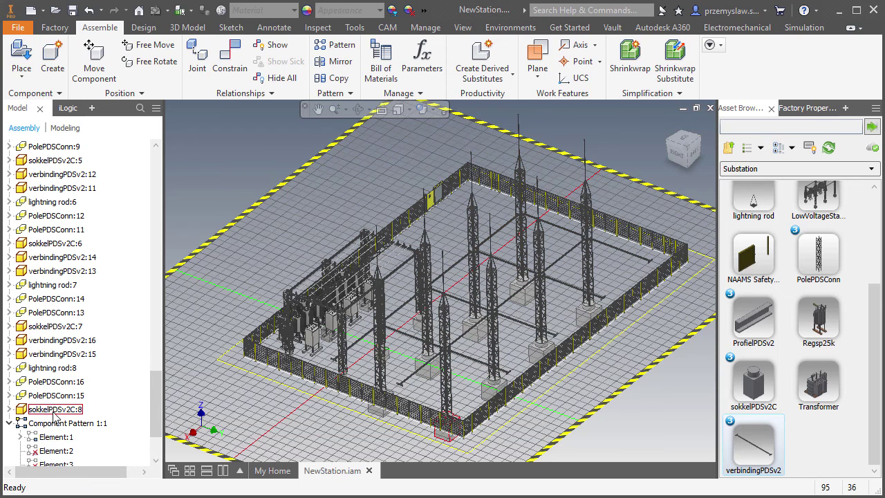
# Delete the tower component pattern from the assembly tree, keeping its individual components in the model.
pyautogui.click(55, 430)
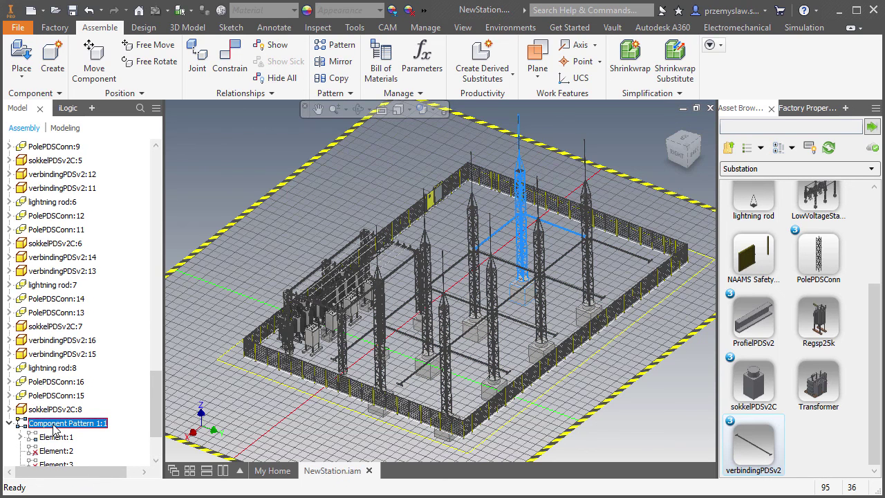
pyautogui.rightClick(55, 429)
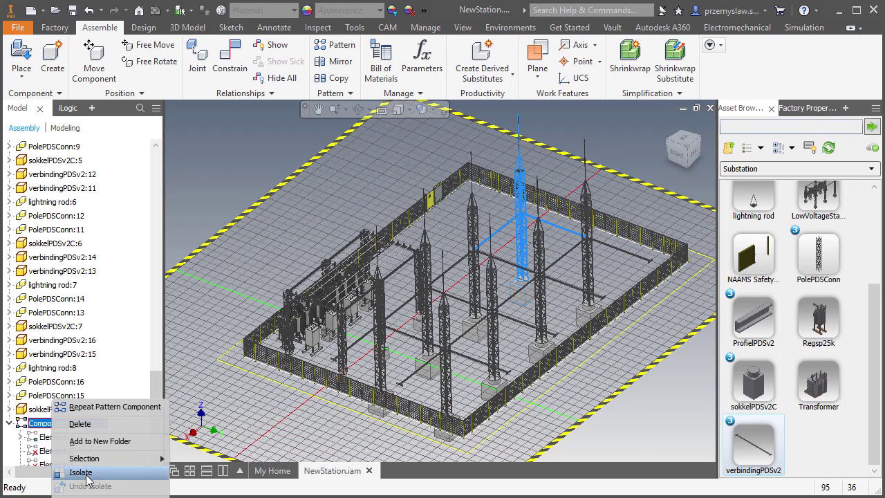
pyautogui.click(80, 424)
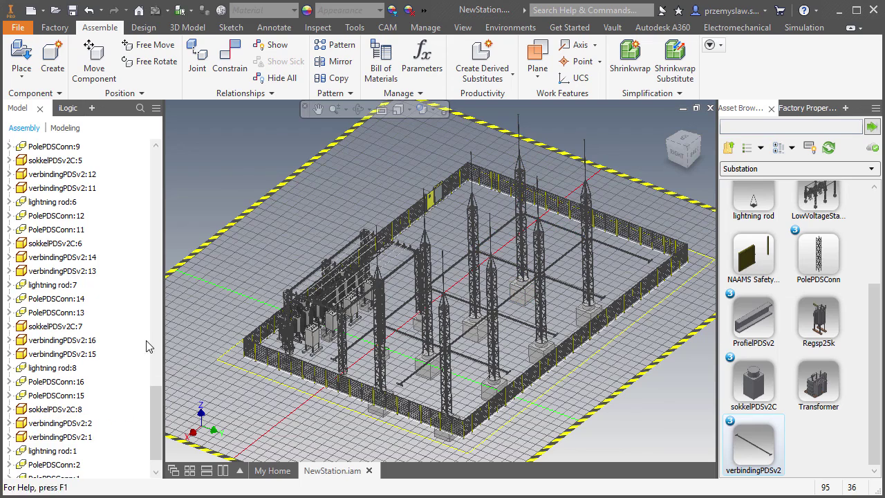
pyautogui.scroll(-1, 148, 402)
# Delete the surplus verbindingPDSv2 beams that extend beyond the outer towers, along the fence side and at the end of both tower rows.
pyautogui.scroll(5, 651, 405)
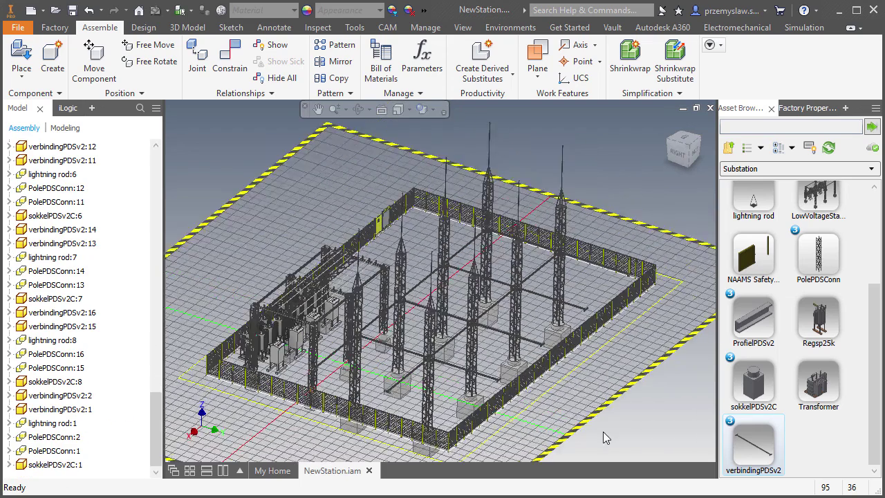
pyautogui.keyDown('shift'); pyautogui.moveTo(651, 399); pyautogui.dragTo(639, 203, button='middle'); pyautogui.keyUp('shift')
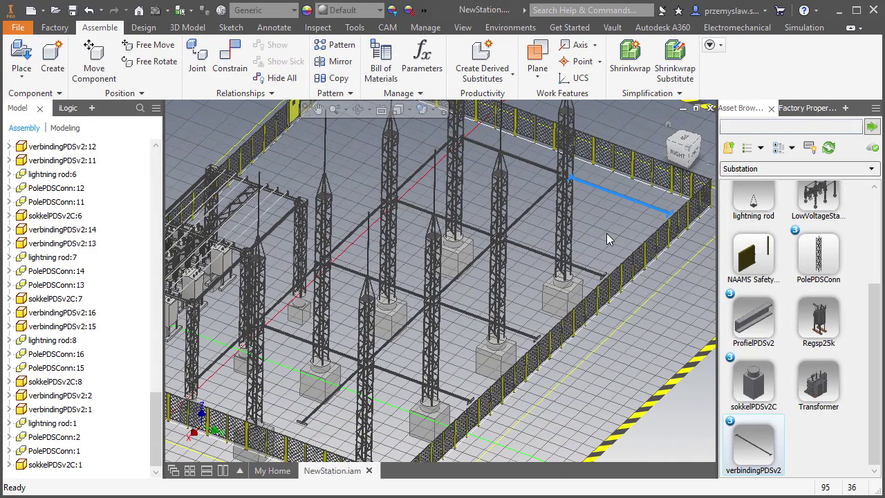
pyautogui.press('Delete')
pyautogui.press('Delete')
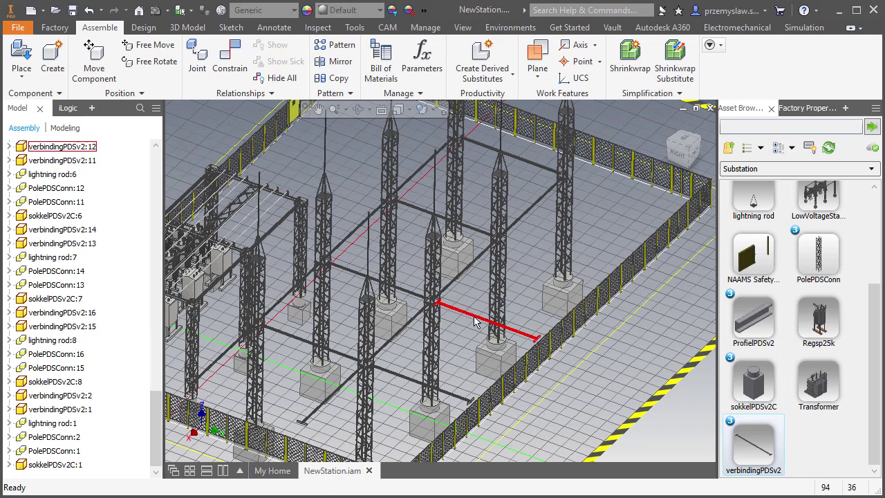
pyautogui.click(468, 315)
pyautogui.press('Delete')
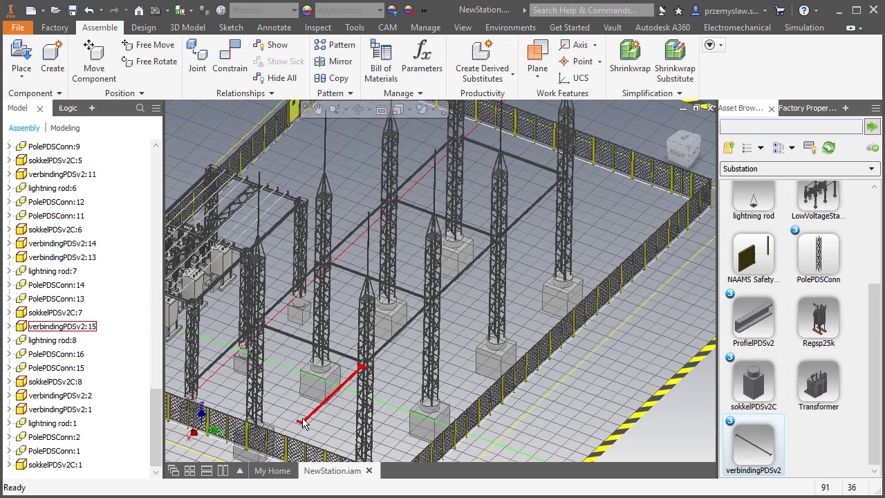
pyautogui.click(210, 368)
pyautogui.press('Delete')
# Place ProfielPDSv2 profiles on the four side connectors of a tower's lattice, forming a closed ring just below the beam attachments.
pyautogui.keyDown('shift'); pyautogui.moveTo(332, 408); pyautogui.dragTo(582, 442, button='middle'); pyautogui.keyUp('shift')
pyautogui.scroll(2, 582, 441)
pyautogui.scroll(-5, 582, 442)
pyautogui.scroll(-5, 578, 438)
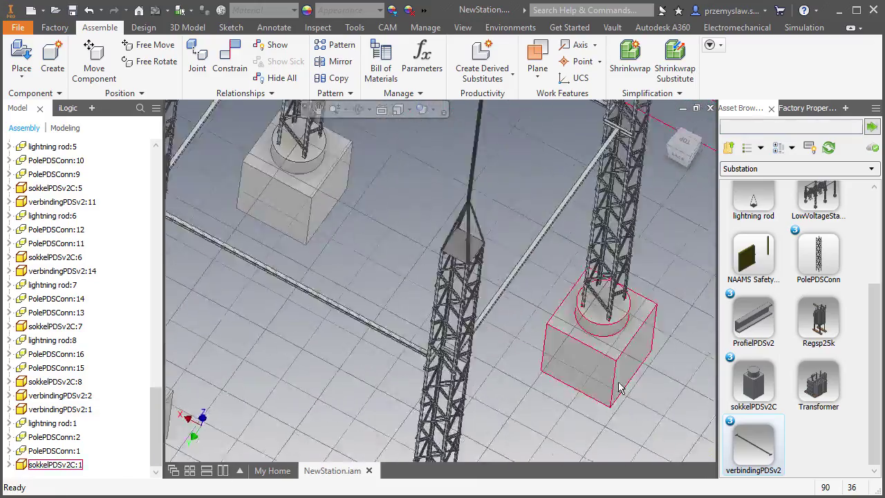
pyautogui.moveTo(764, 325); pyautogui.dragTo(536, 325)
pyautogui.scroll(-2, 599, 363)
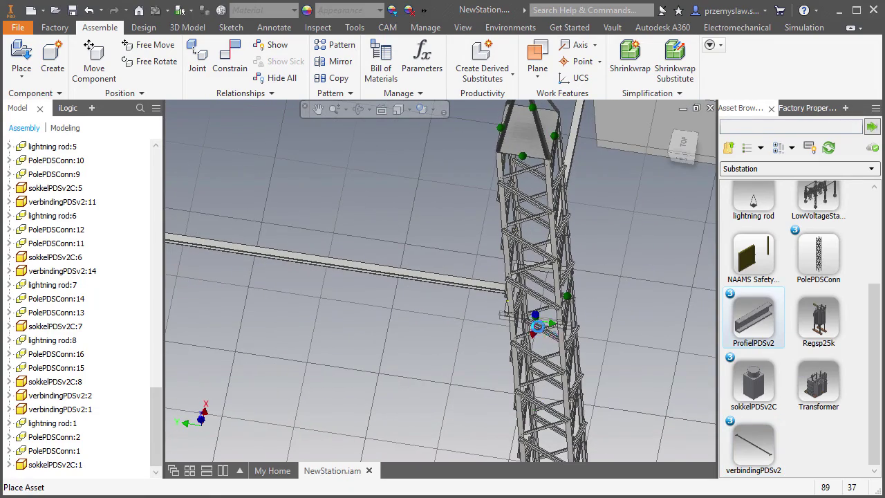
pyautogui.scroll(-5, 571, 335)
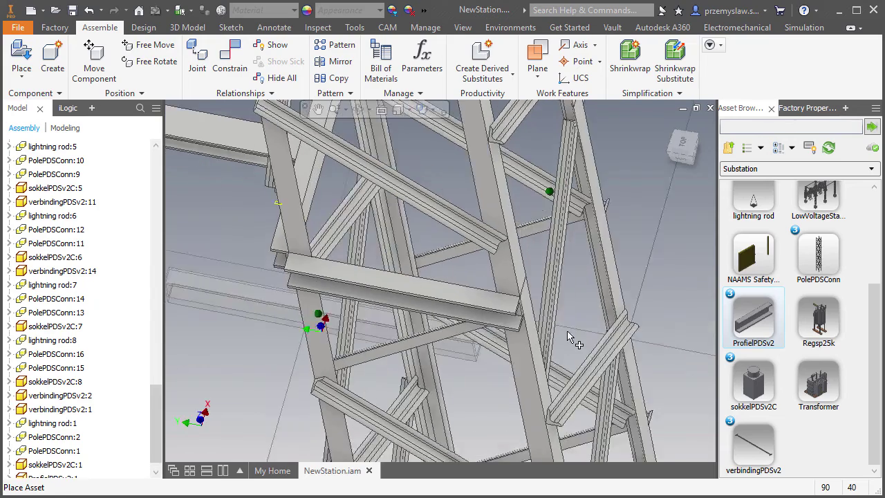
pyautogui.keyDown('shift'); pyautogui.moveTo(571, 336); pyautogui.dragTo(642, 286, button='middle'); pyautogui.keyUp('shift')
pyautogui.scroll(6, 332, 355)
pyautogui.keyDown('shift'); pyautogui.moveTo(351, 356); pyautogui.dragTo(498, 360, button='middle'); pyautogui.keyUp('shift')
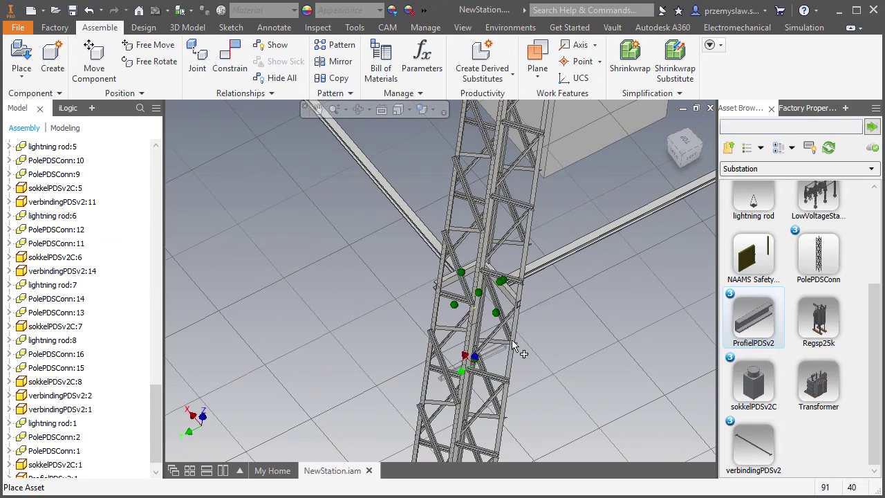
pyautogui.click(503, 320)
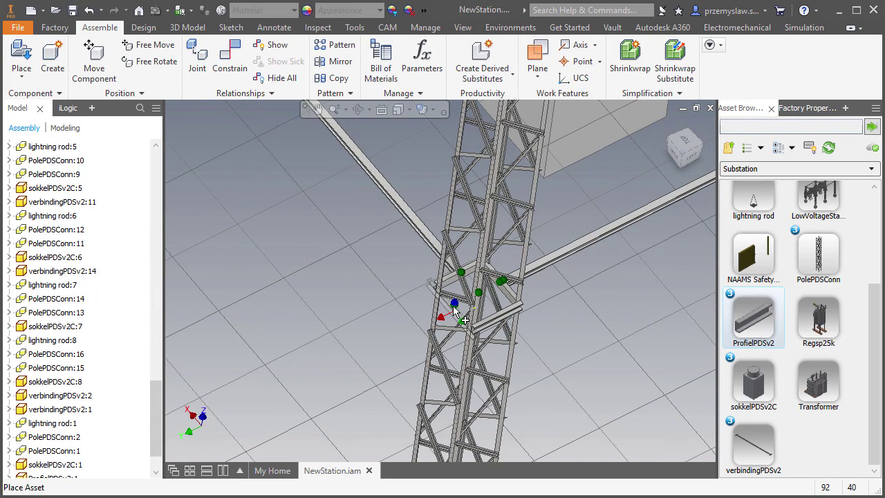
pyautogui.scroll(5, 346, 326)
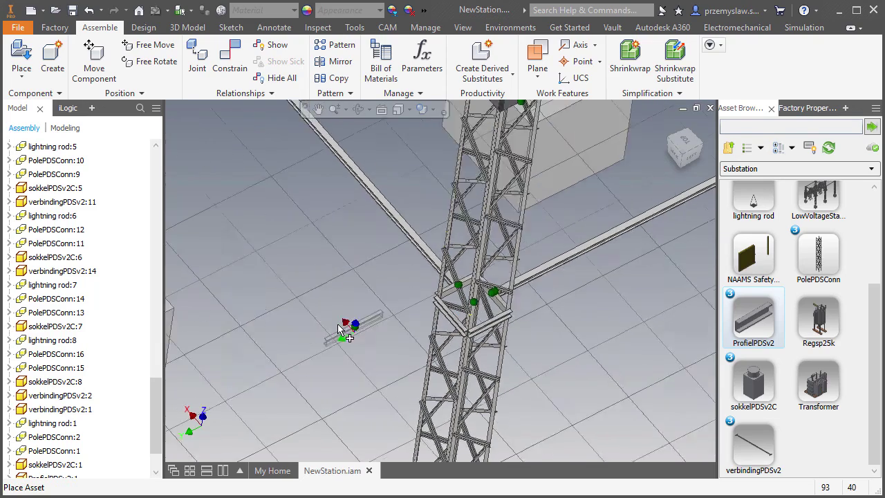